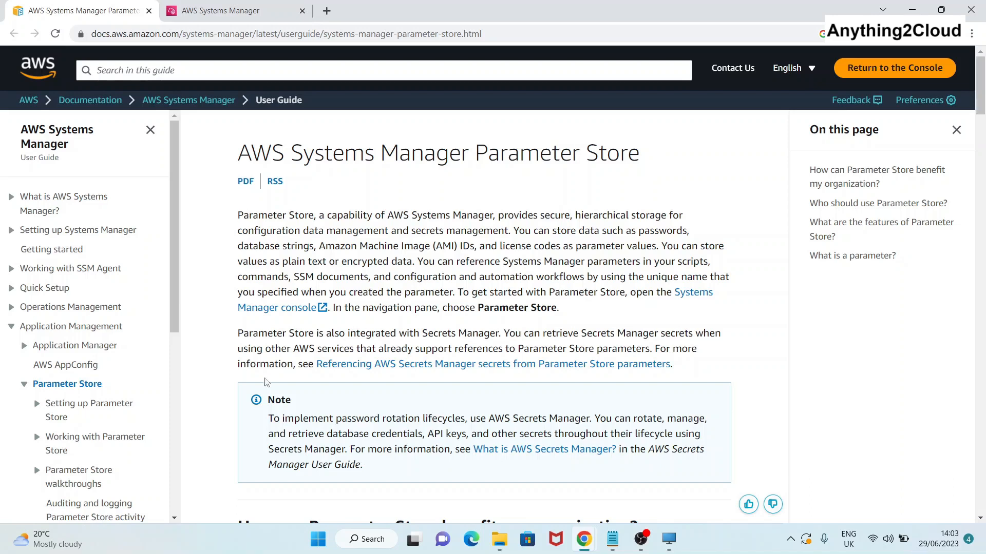
Read the Parameter Store docs, highlighting the second paragraph and the three audience bullets.
drag(238, 333, 324, 335)
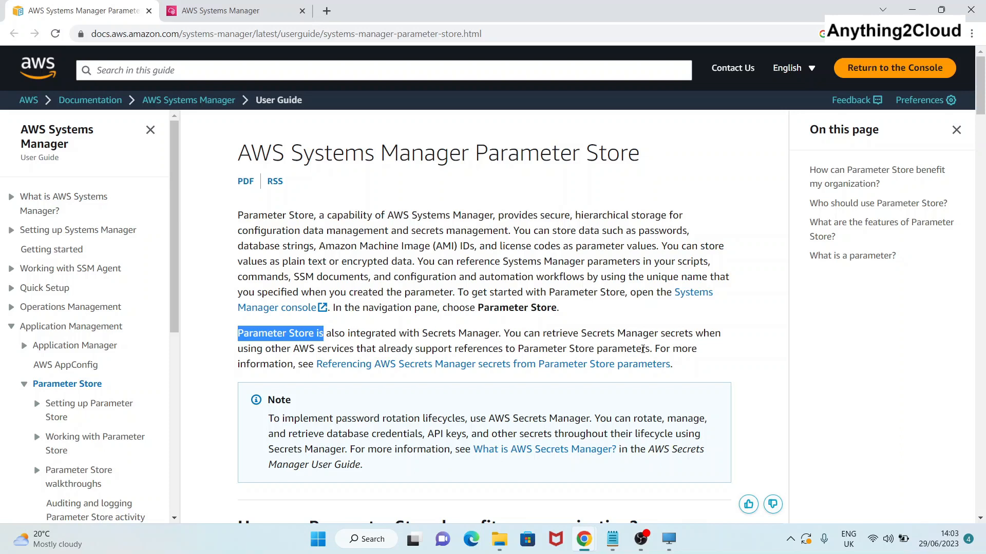
scroll(516, 353, down, 3)
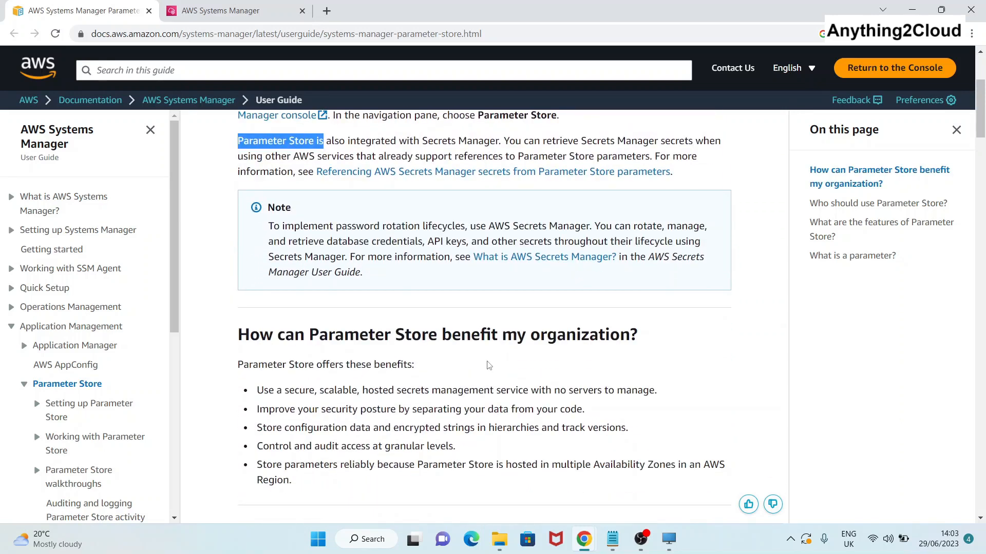
scroll(319, 308, down, 1)
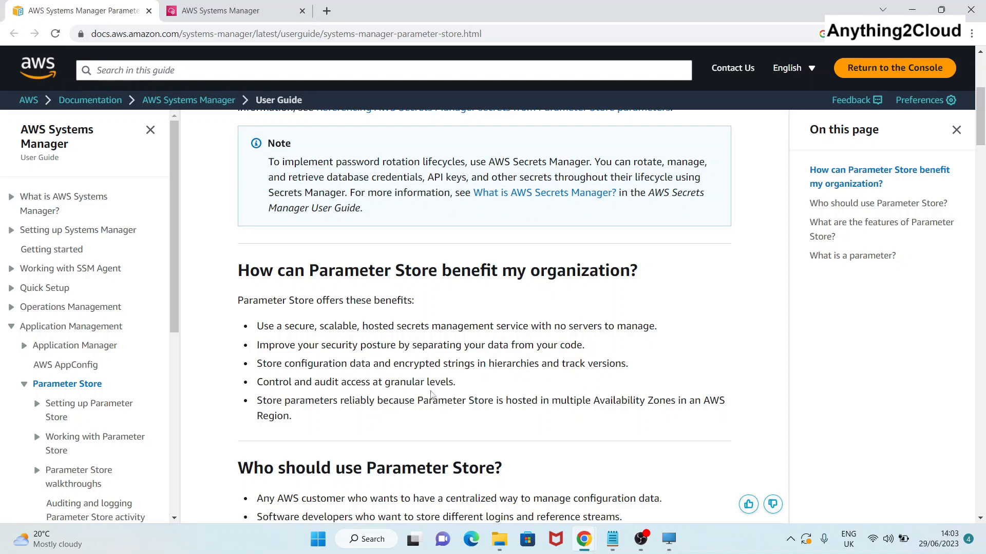
scroll(442, 395, down, 1)
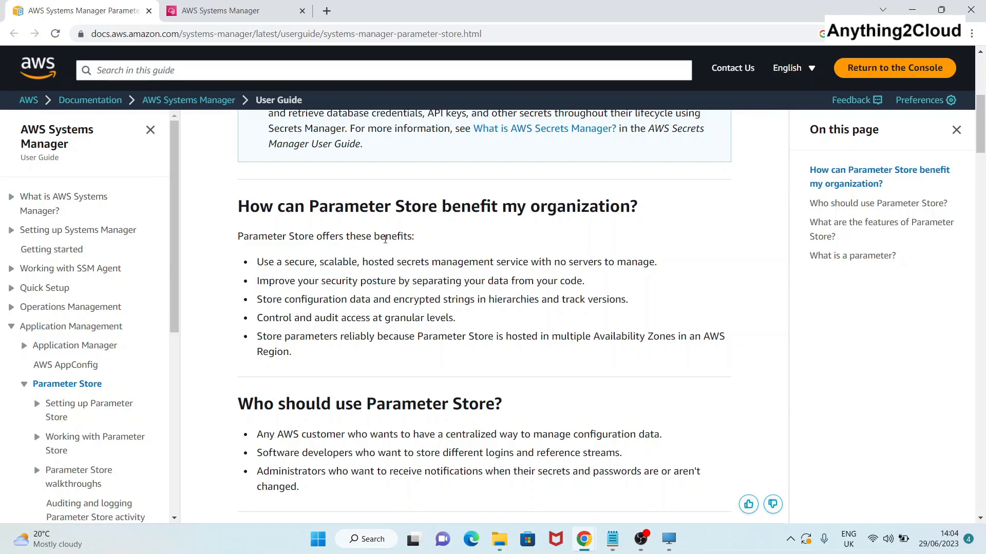
scroll(385, 238, down, 2)
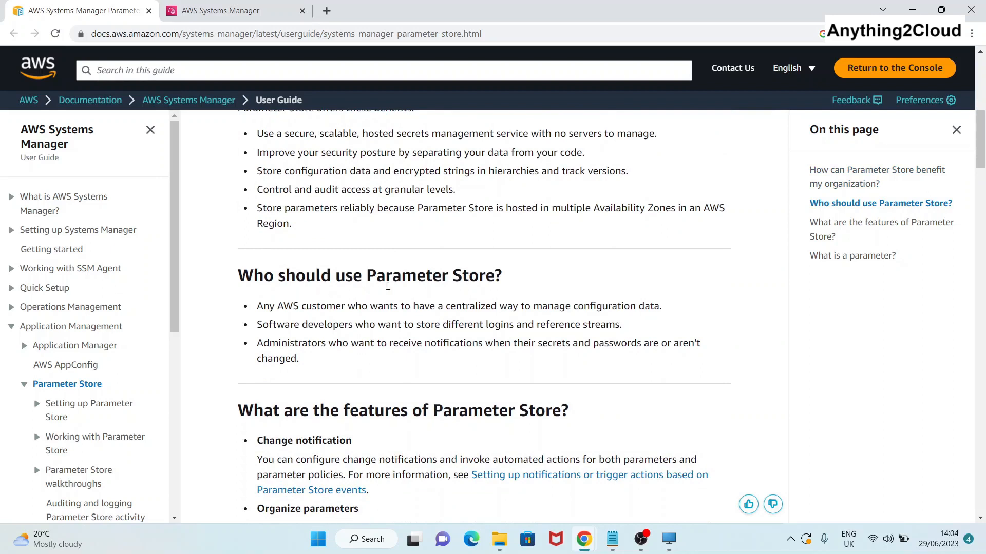
drag(256, 307, 664, 315)
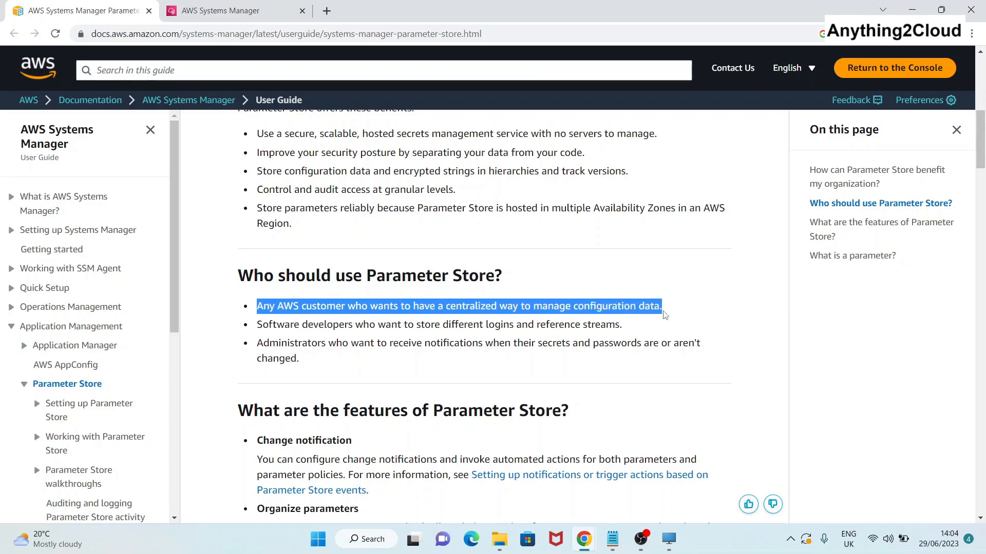
drag(257, 324, 620, 327)
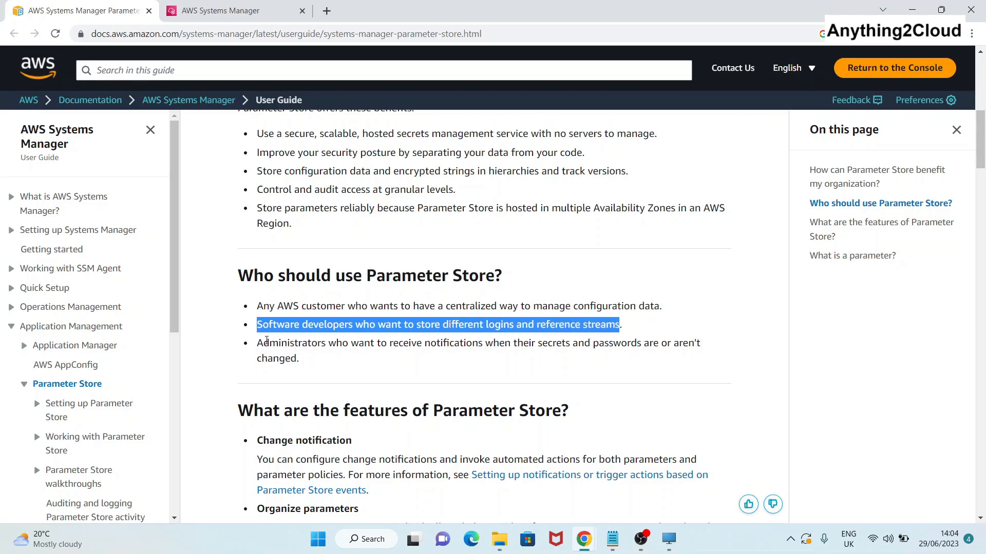
drag(258, 343, 339, 357)
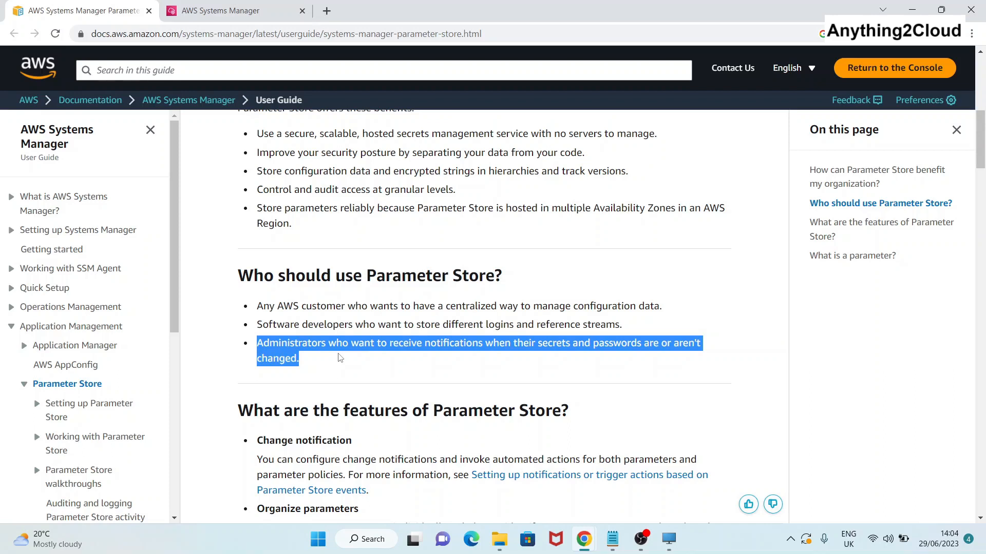
scroll(338, 358, down, 1)
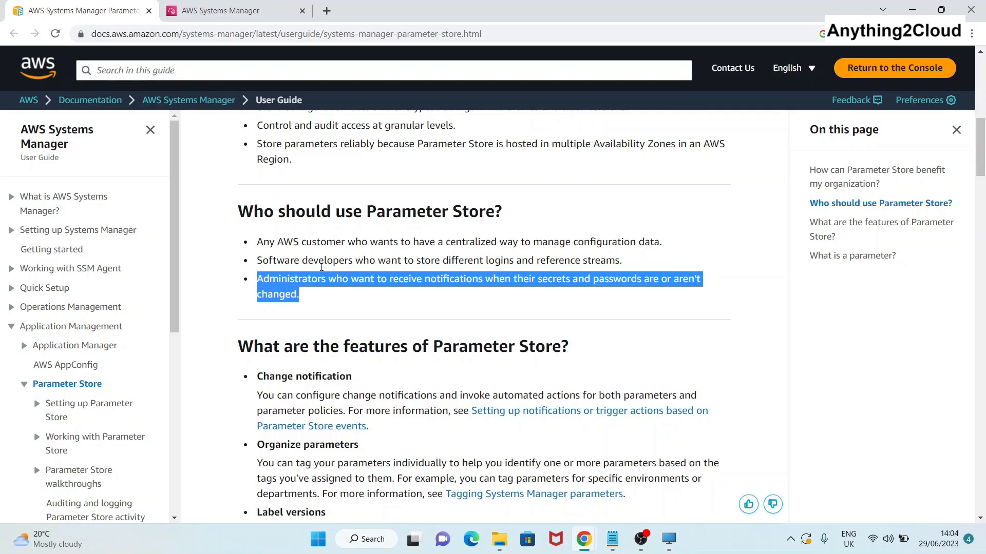
scroll(354, 310, down, 2)
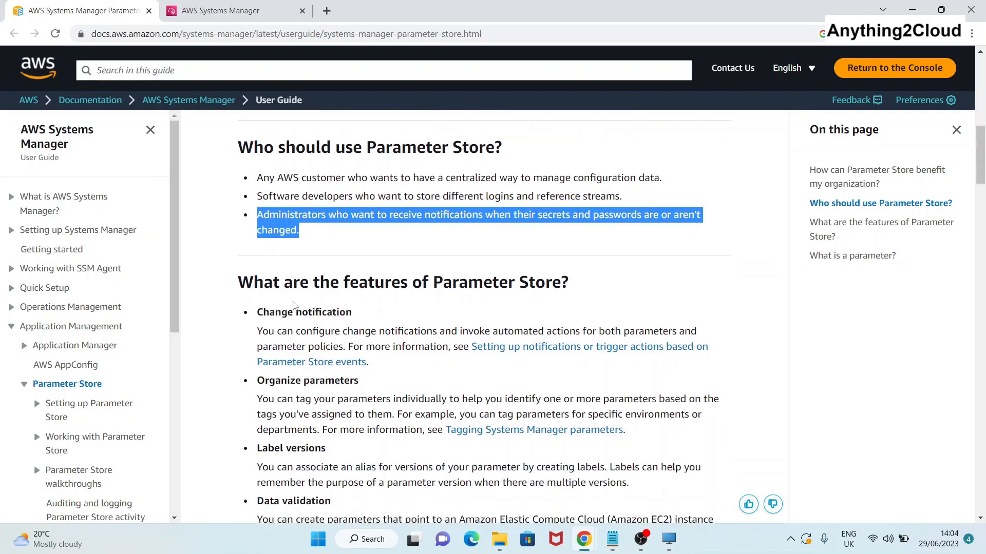
scroll(356, 326, down, 2)
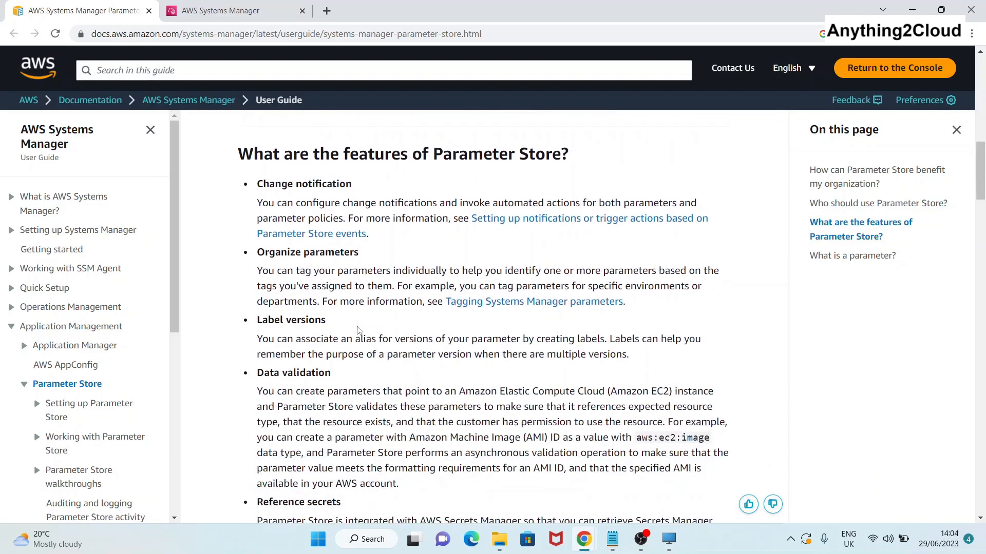
scroll(358, 329, down, 6)
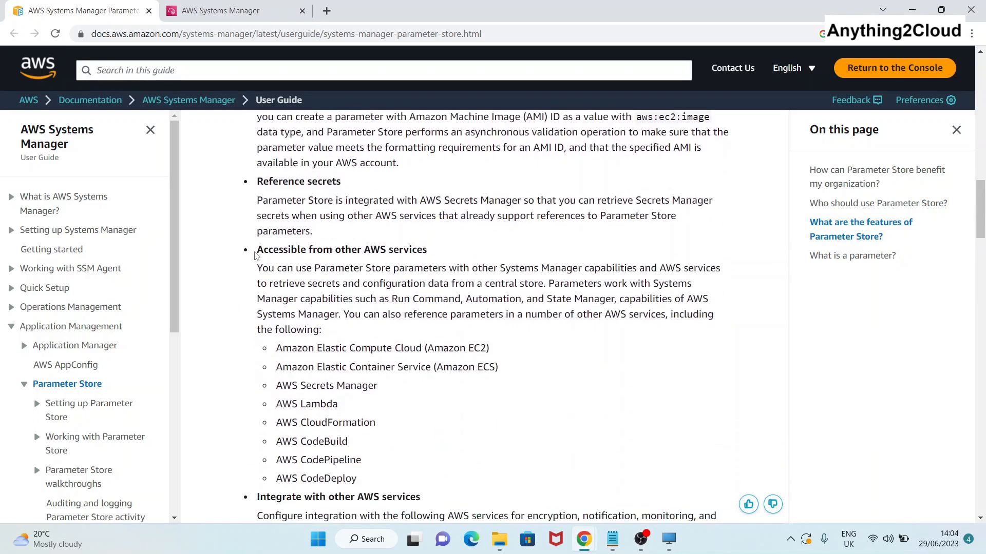
Highlight the 'Accessible from other AWS services' feature and the 'What is a parameter?' definition.
drag(255, 255, 443, 259)
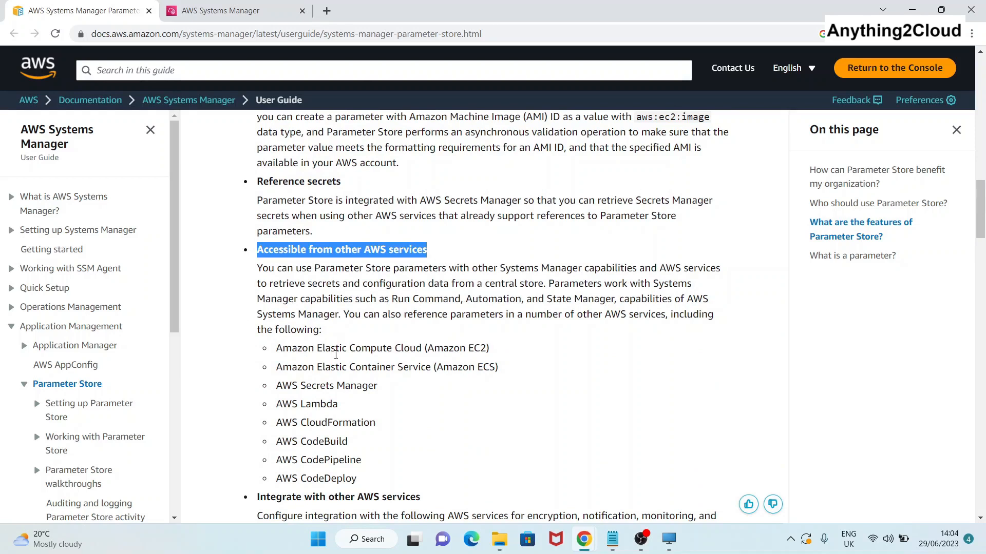
click(402, 372)
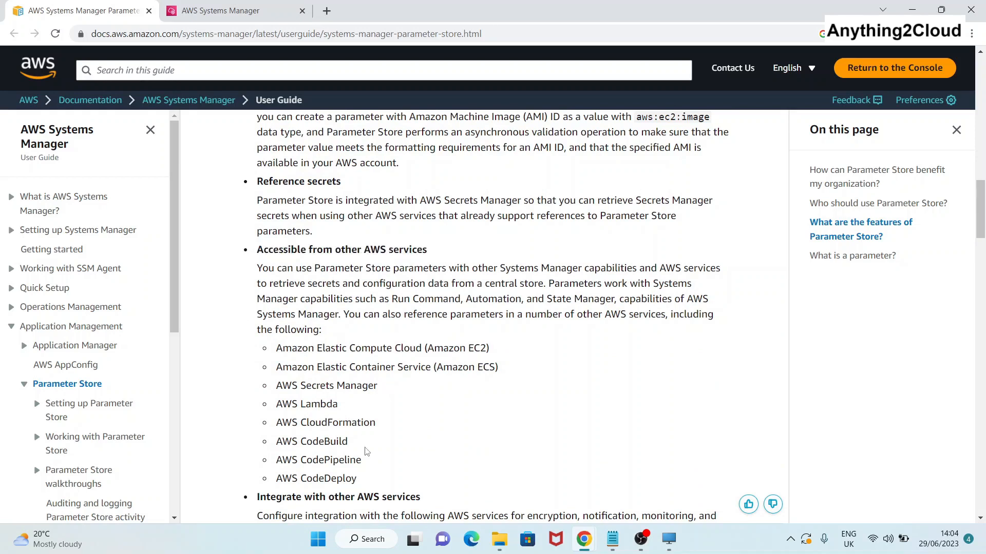
scroll(339, 451, down, 1)
scroll(322, 428, down, 6)
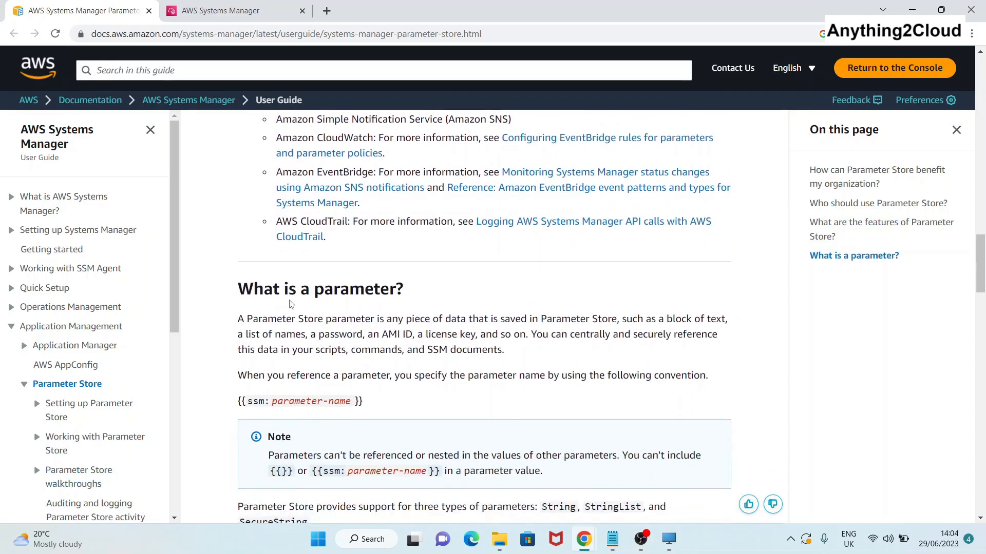
drag(254, 289, 349, 289)
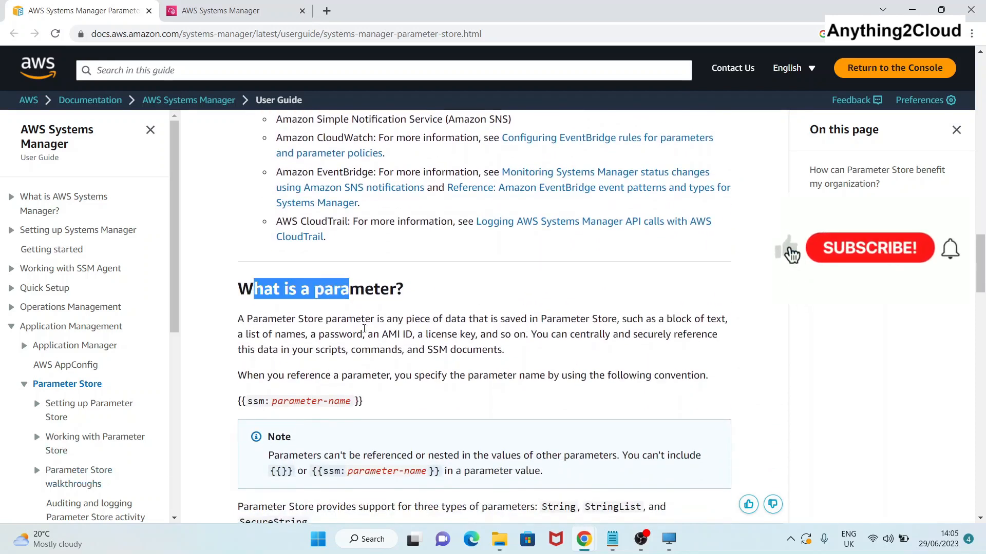
drag(385, 320, 602, 324)
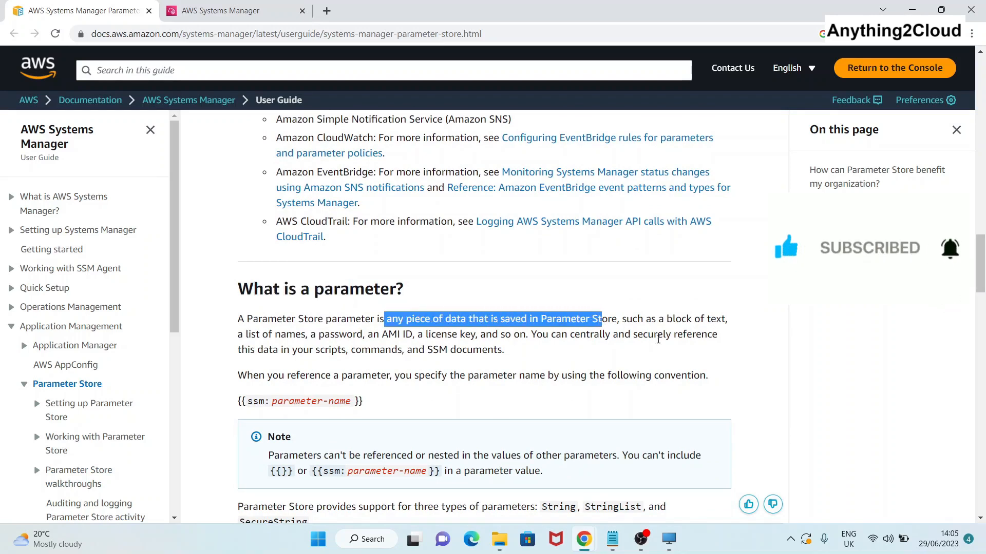
click(239, 337)
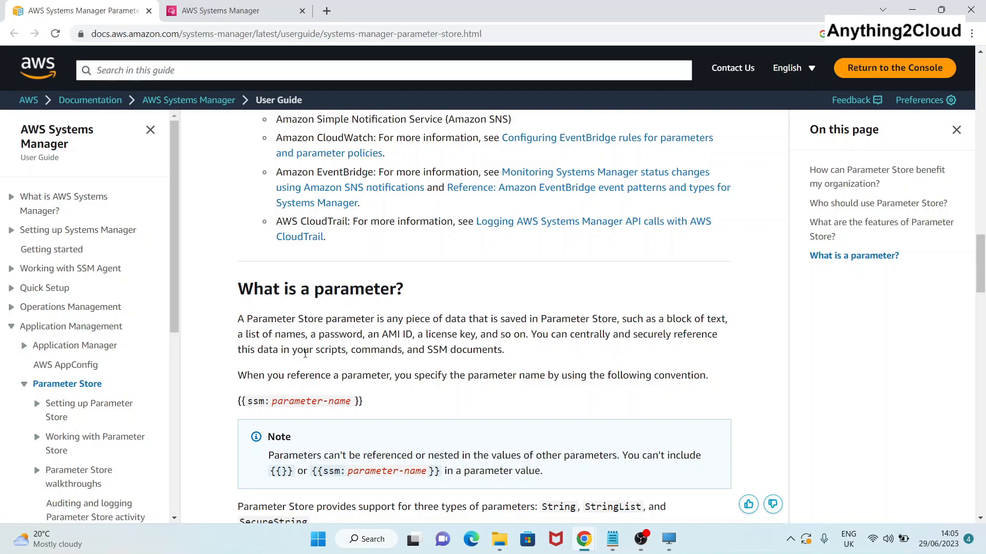
drag(523, 355, 249, 312)
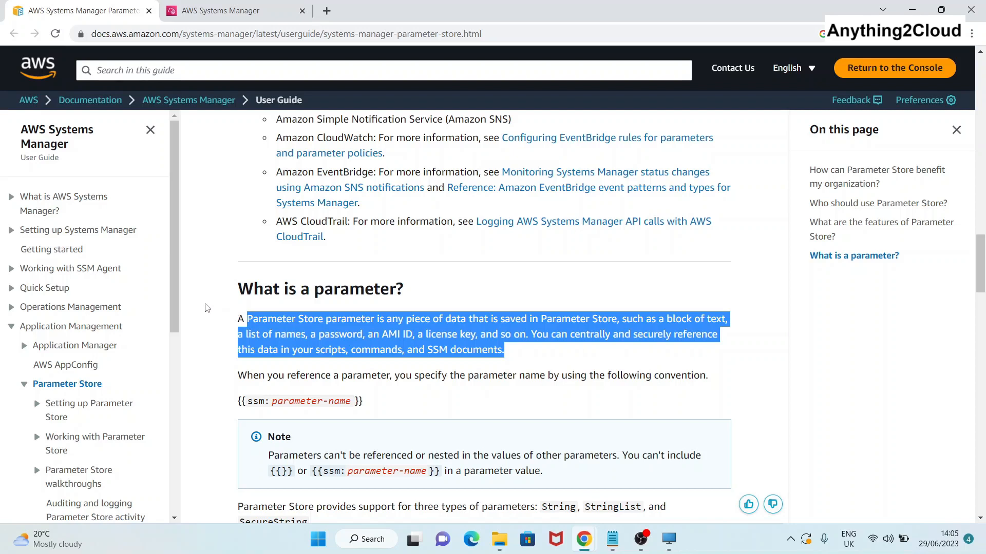
scroll(290, 325, down, 1)
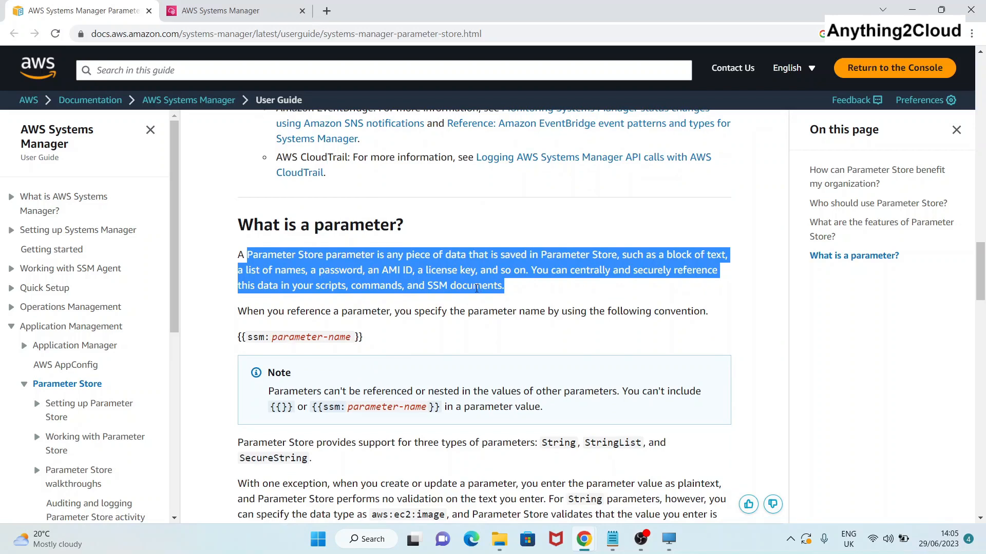
scroll(440, 328, down, 2)
scroll(432, 330, up, 2)
Find Systems Manager through the console search and go to its Parameter Store page.
click(226, 9)
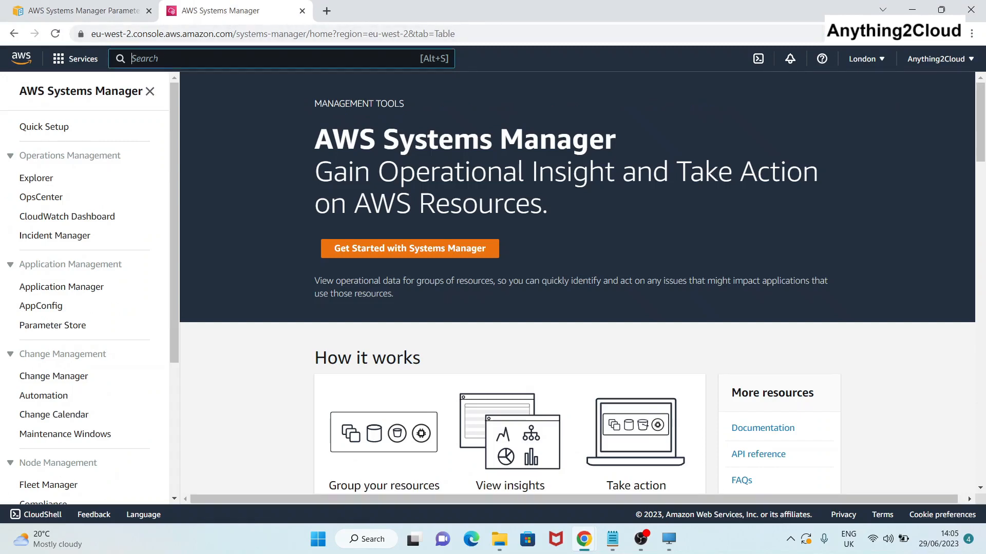
key(alt+s)
text(Aw)
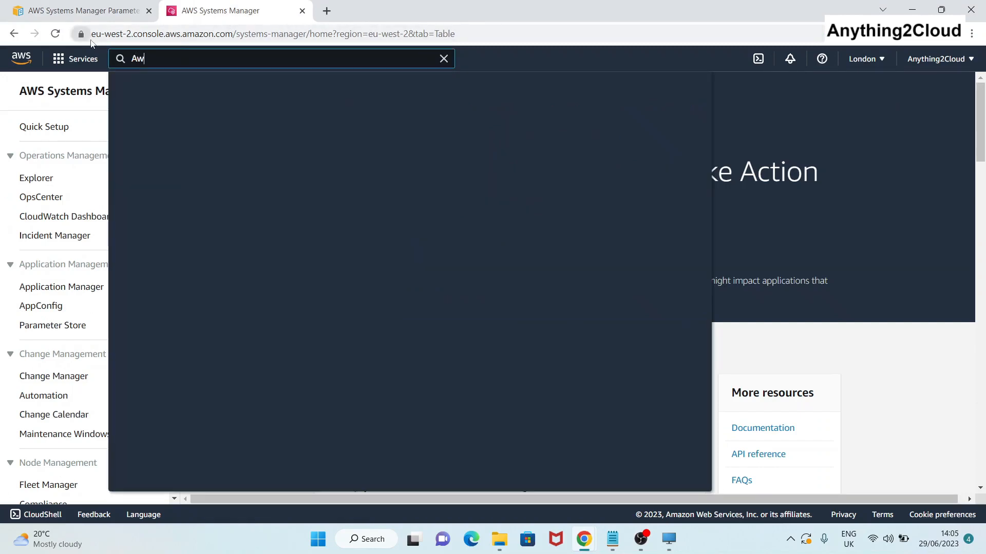
text(s sys)
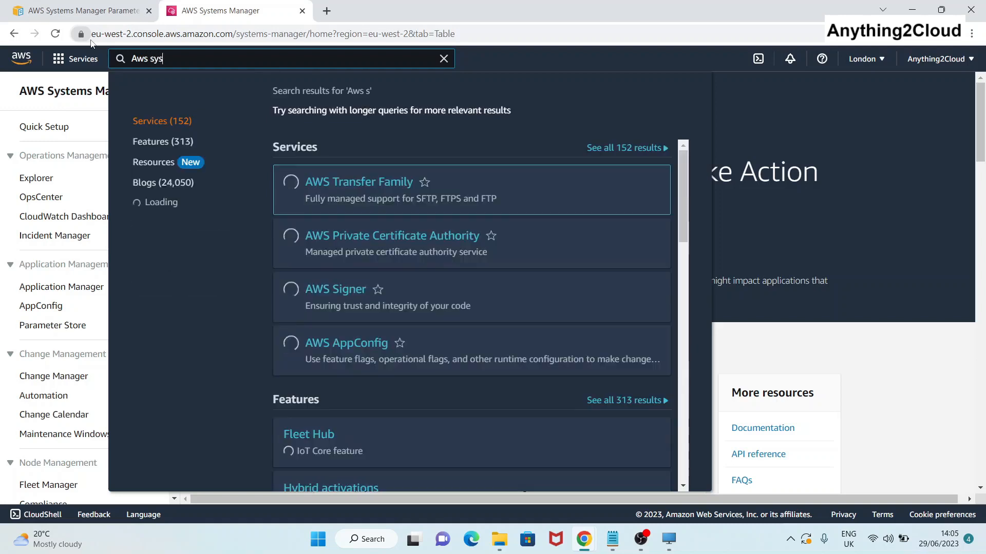
text(tems man)
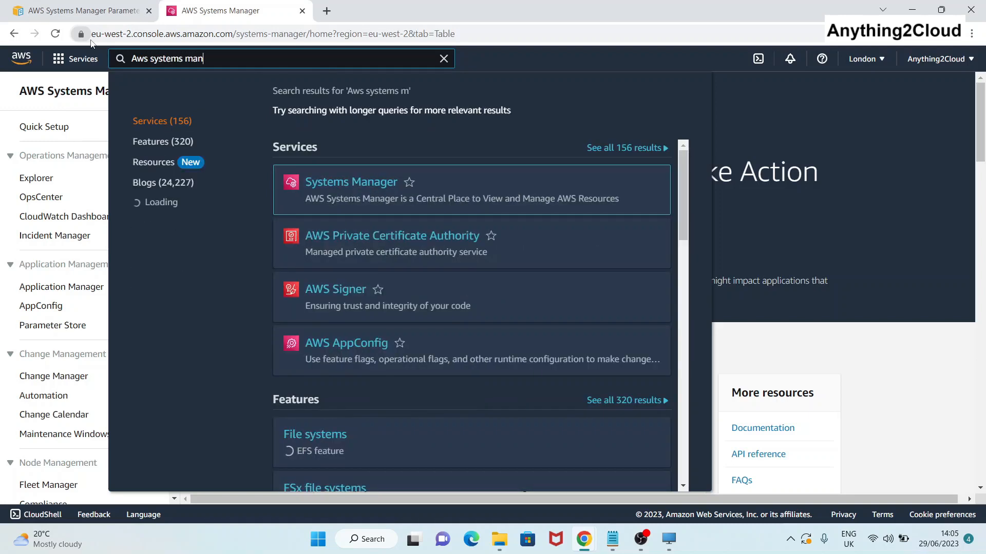
click(348, 237)
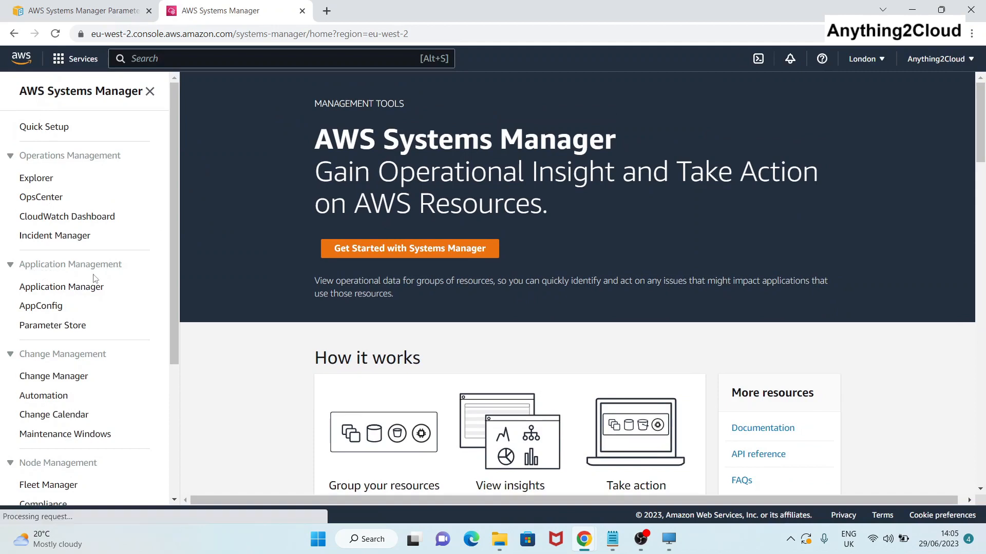
click(60, 328)
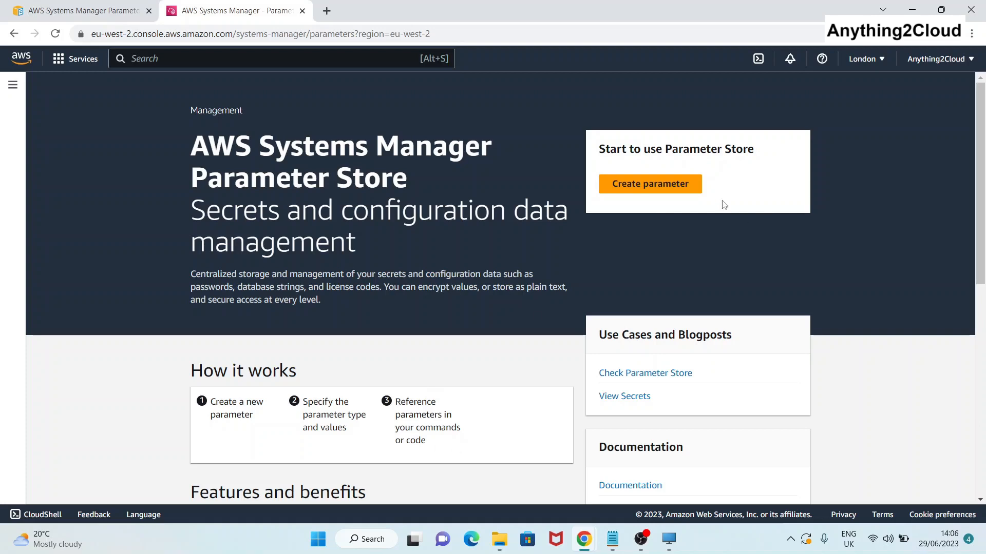
Start a new parameter and name it parameter-1.
click(677, 192)
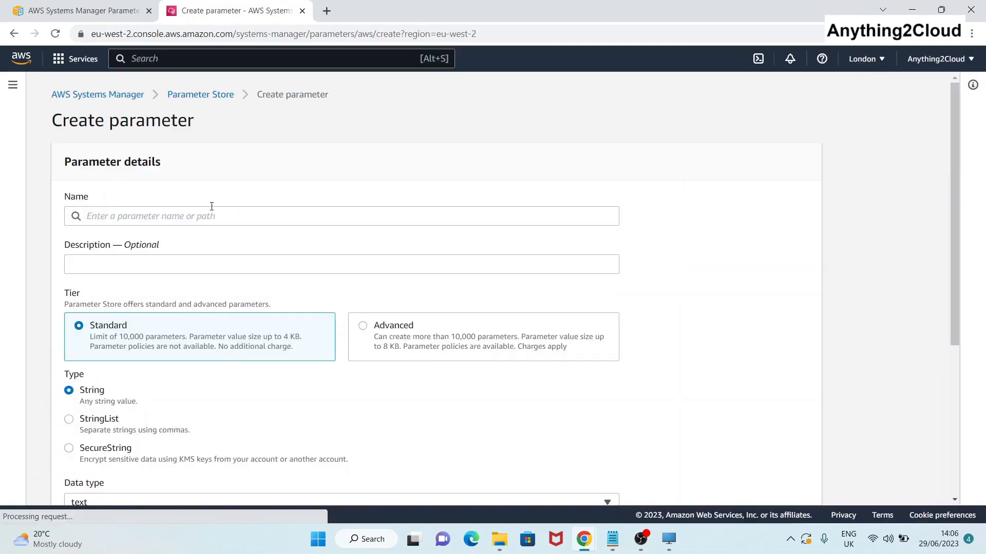
click(130, 215)
text(param)
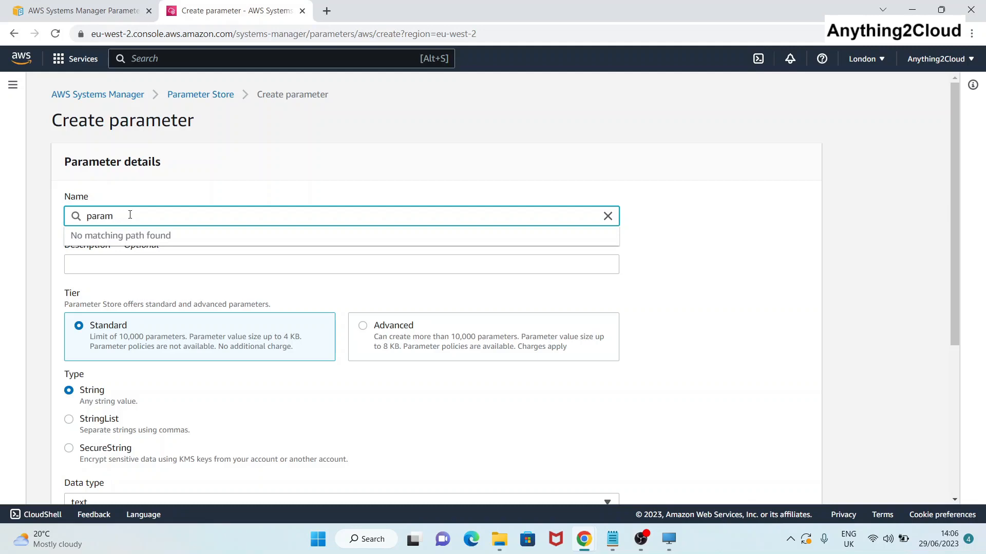
text(eter-1)
click(286, 195)
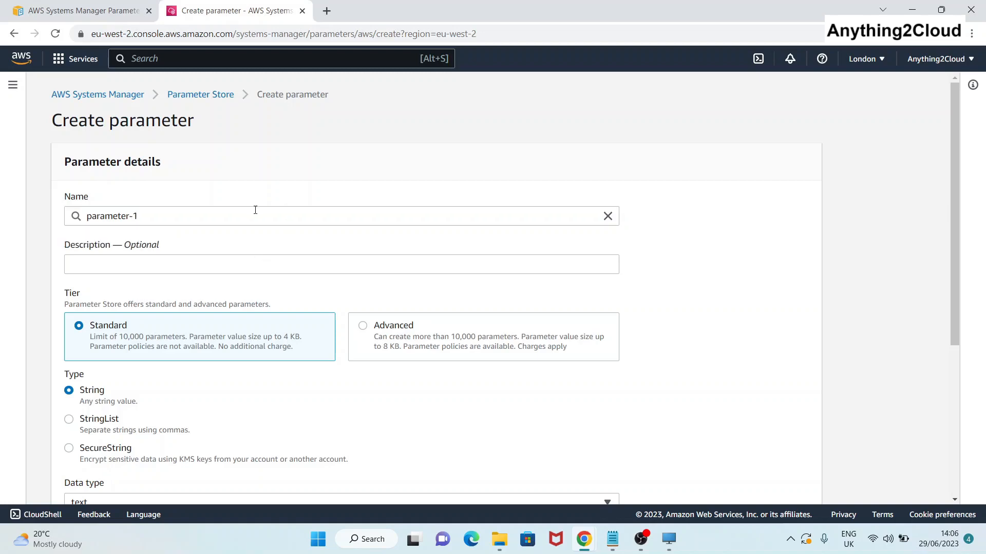
Keep data type text, enter the value 'first', and create parameter-1.
scroll(124, 258, down, 1)
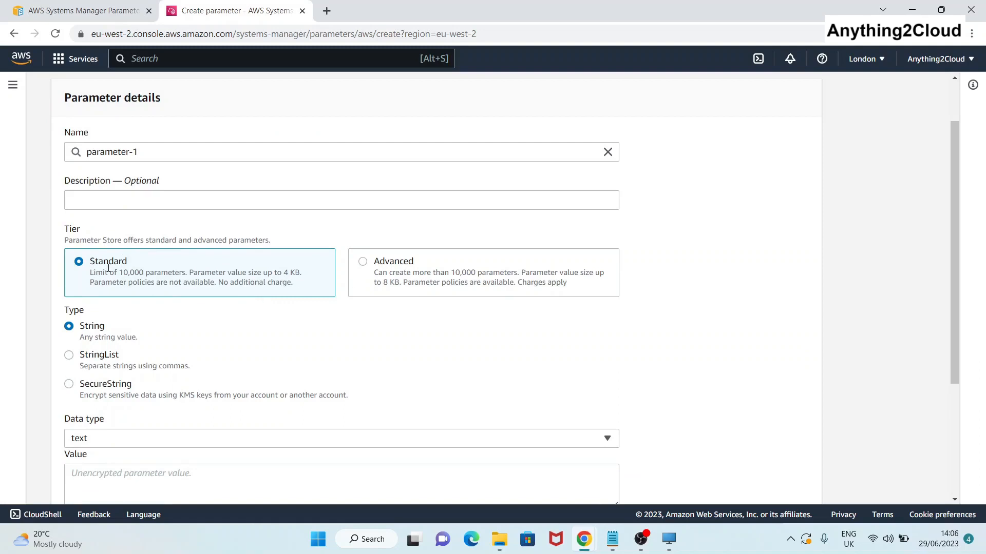
scroll(108, 268, down, 1)
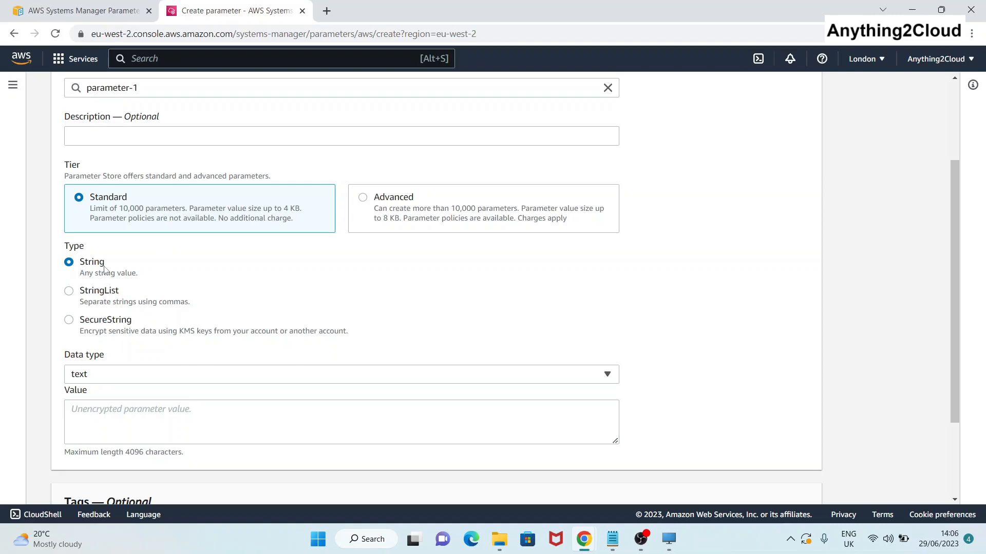
click(609, 382)
click(609, 382)
click(86, 427)
text(first)
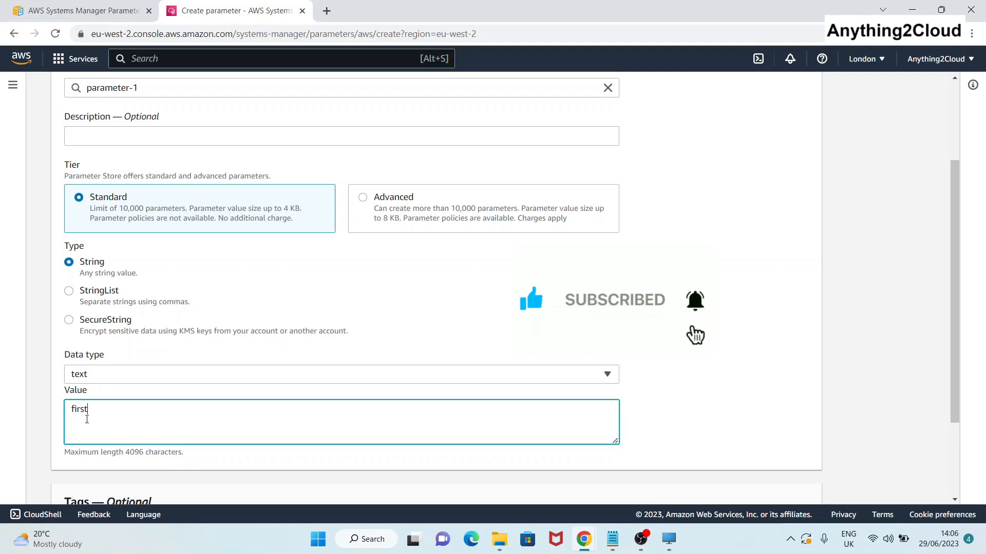
scroll(86, 427, down, 3)
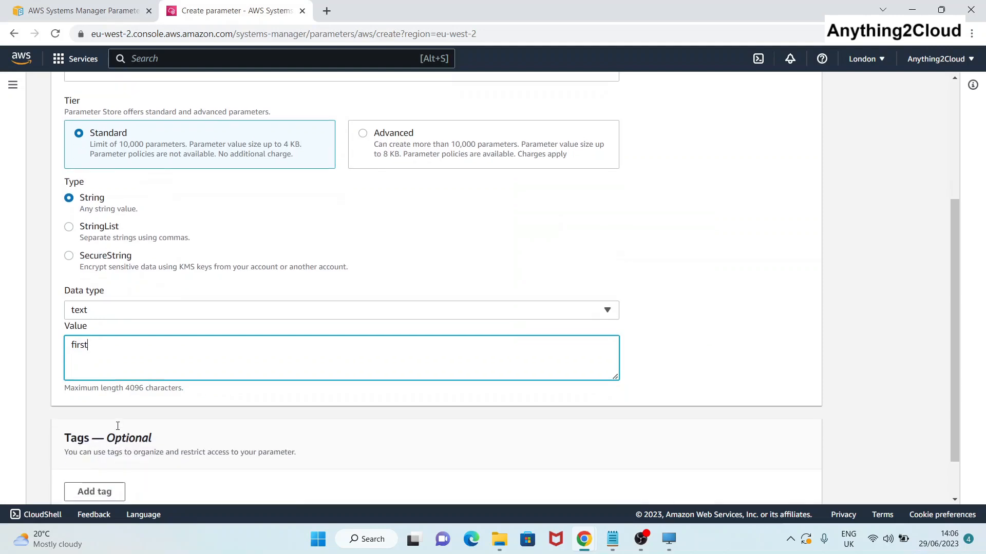
click(763, 483)
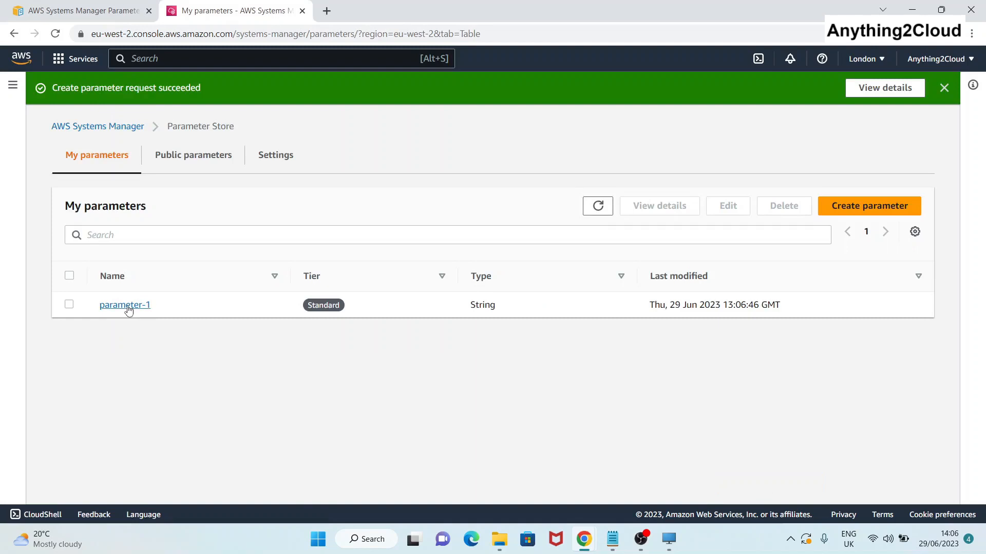
click(125, 305)
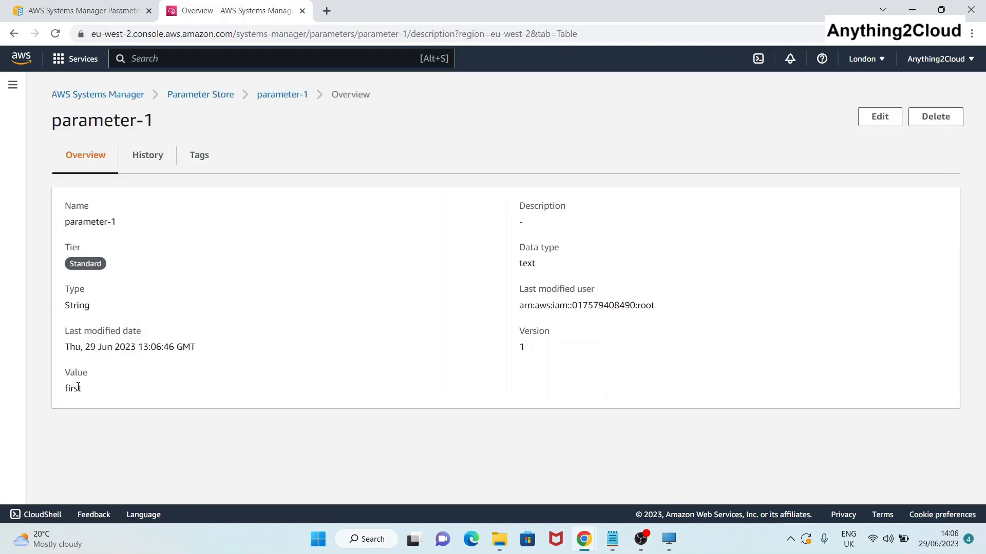
double_click(78, 387)
click(217, 100)
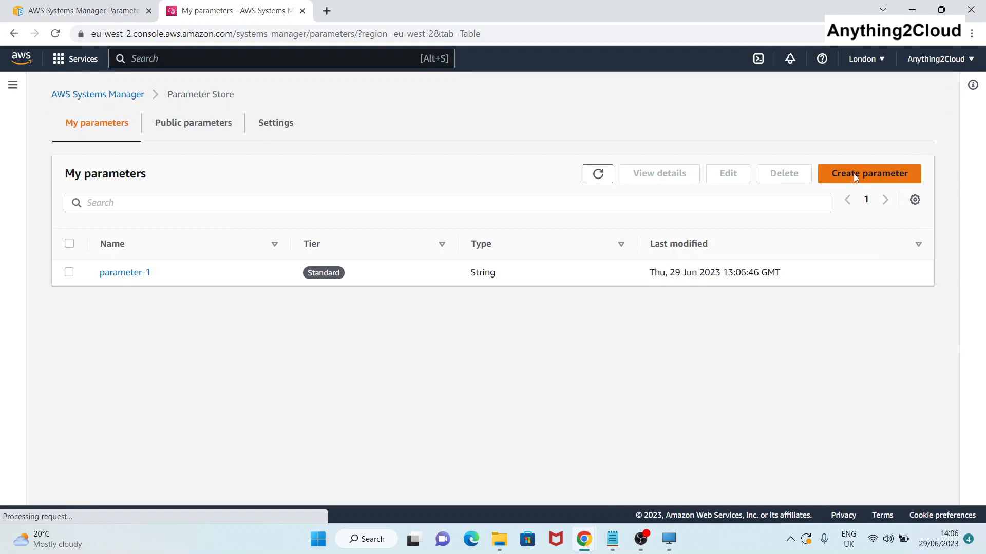
click(854, 174)
Name the new parameter parameter-2 and make it a SecureString type.
click(157, 215)
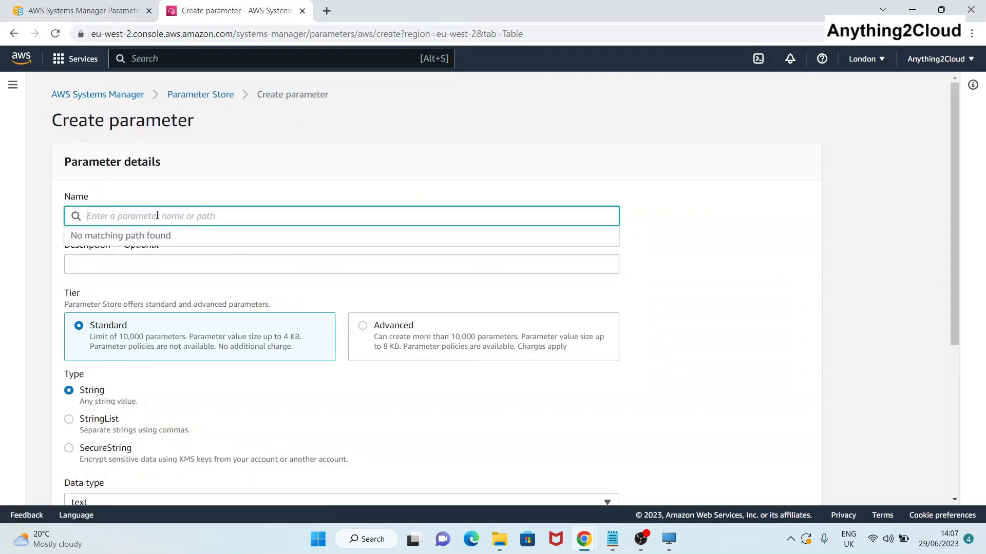
text(parameter-2)
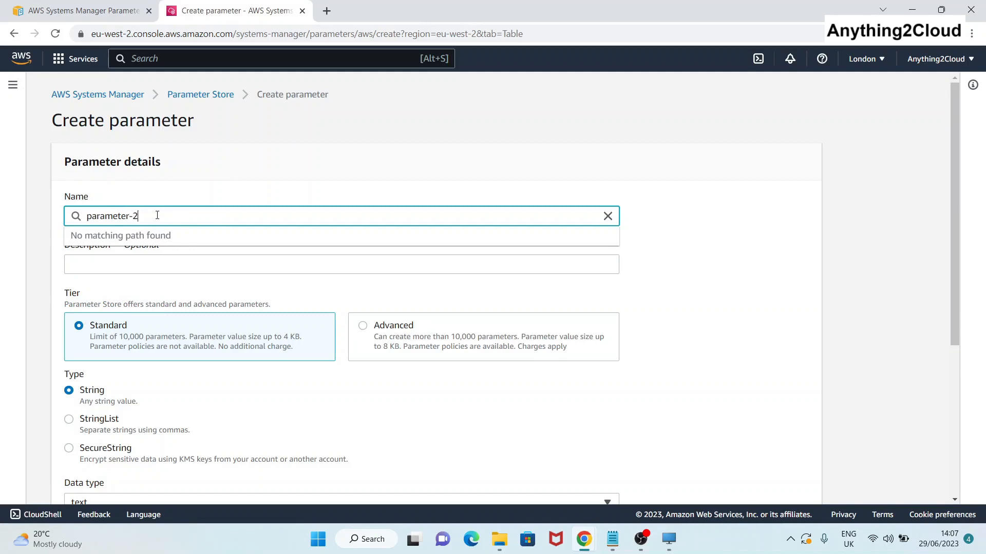
click(244, 391)
scroll(245, 393, down, 1)
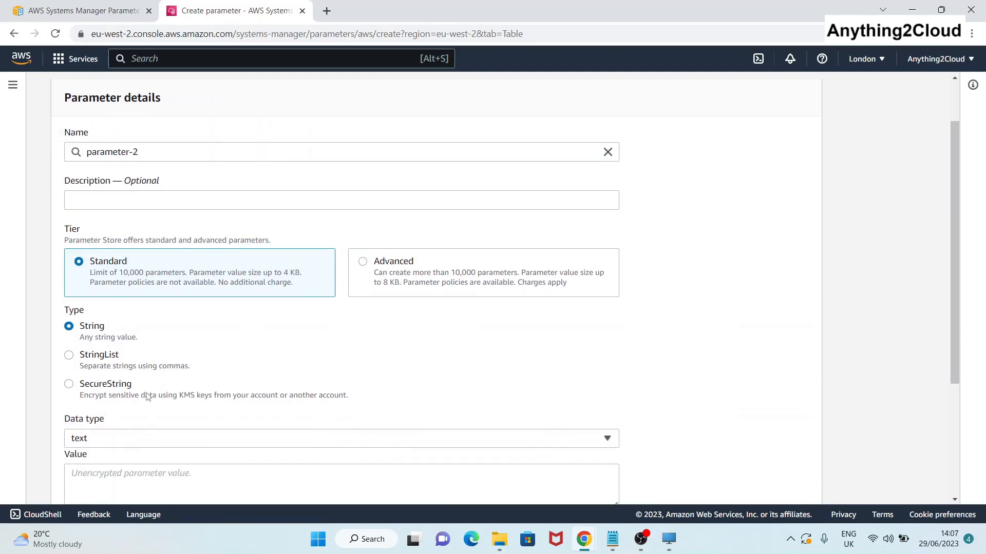
click(71, 385)
scroll(272, 377, down, 1)
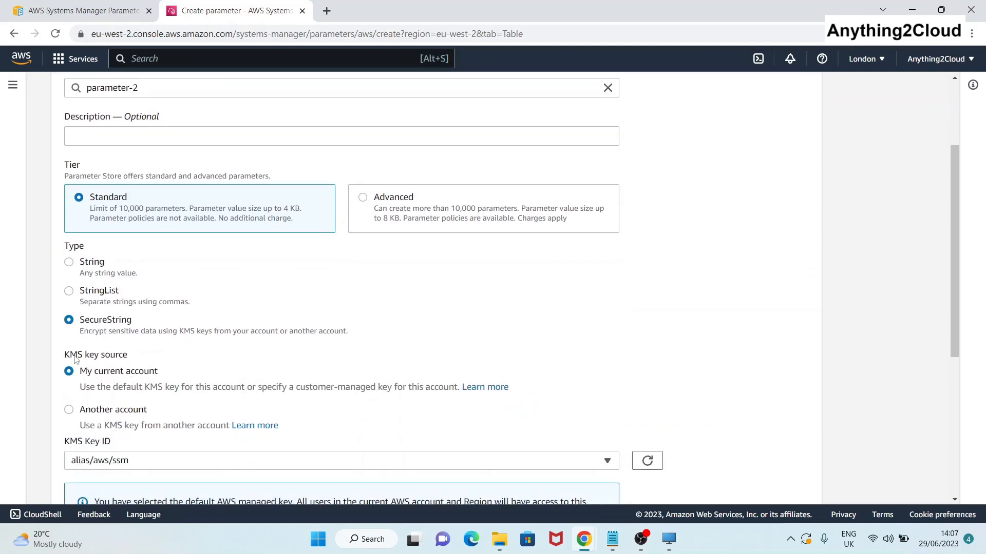
scroll(143, 362, down, 1)
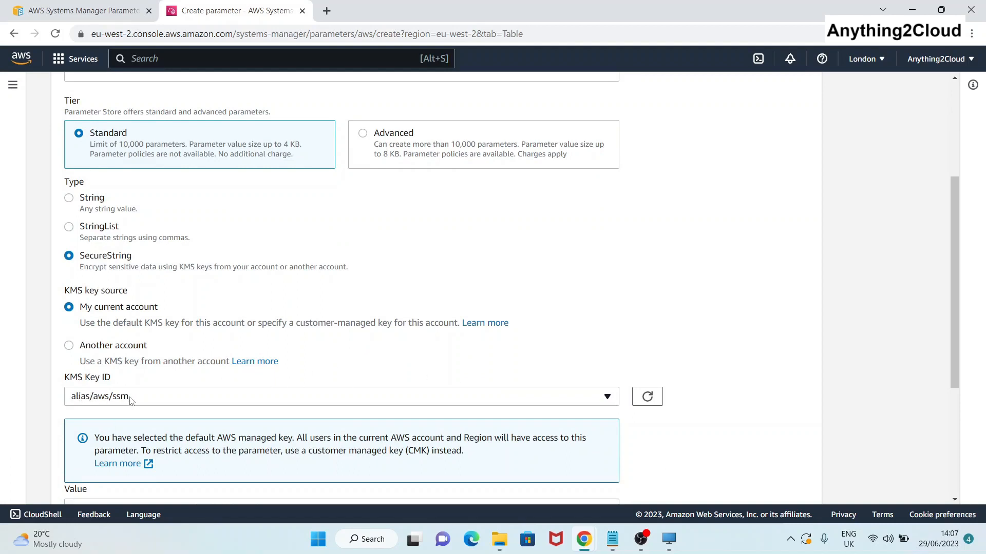
scroll(131, 400, down, 1)
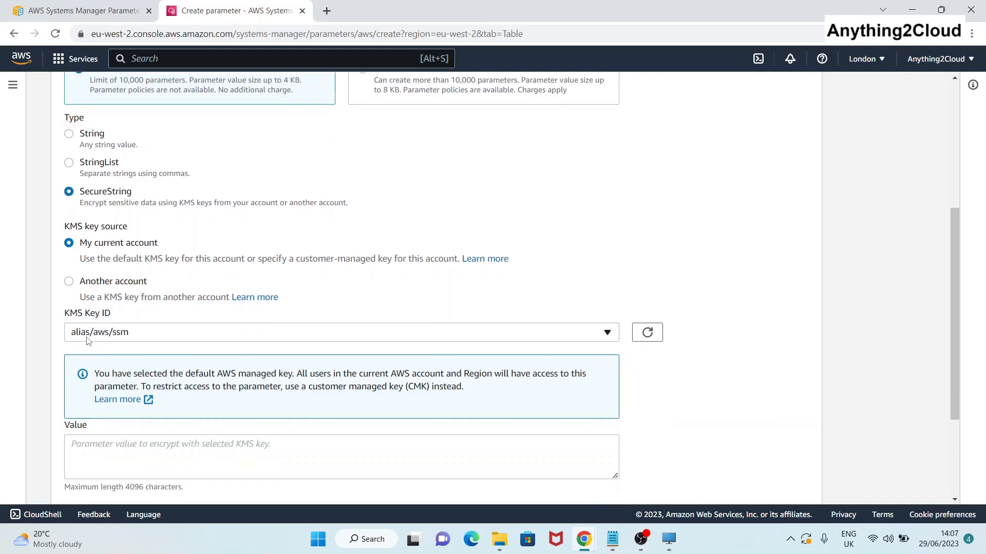
scroll(129, 340, down, 1)
click(110, 392)
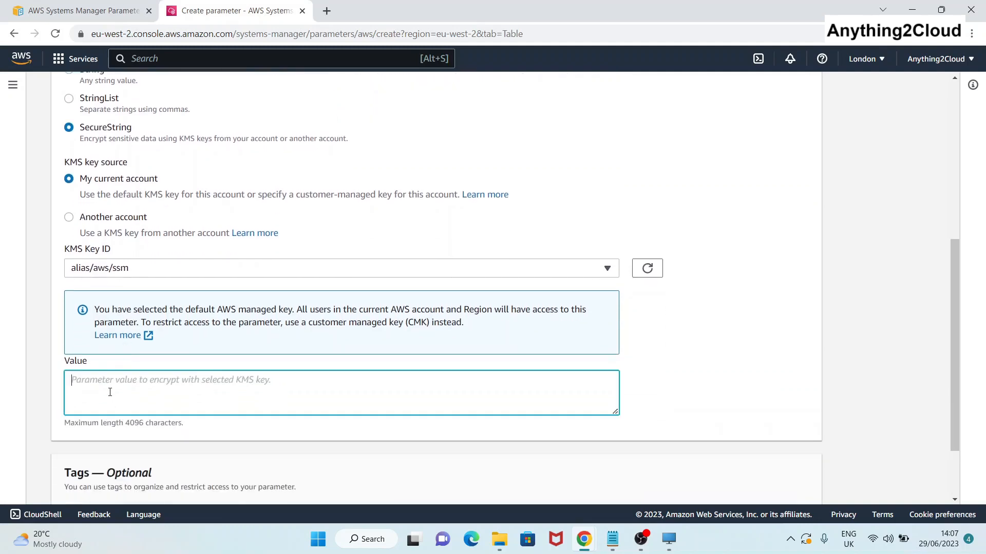
text(second)
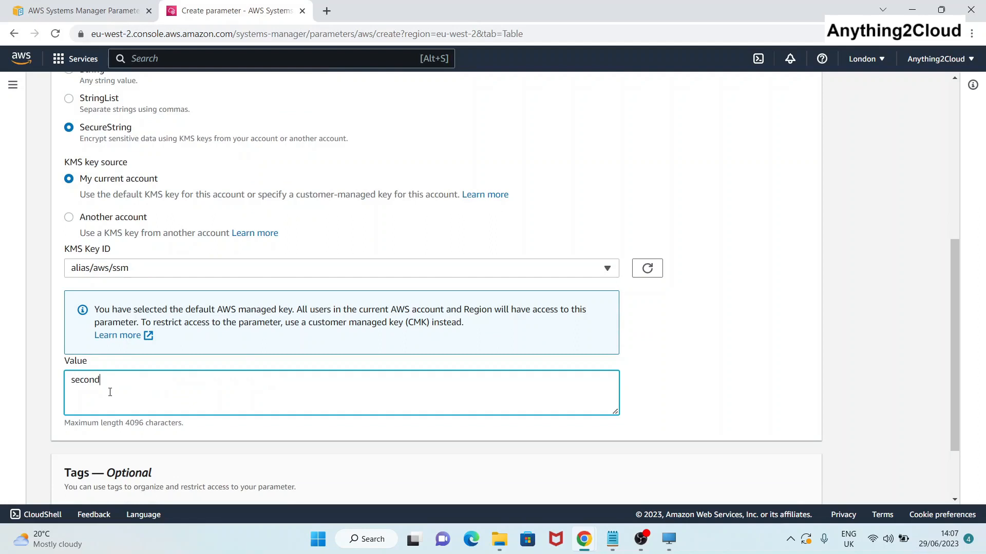
scroll(319, 396, down, 2)
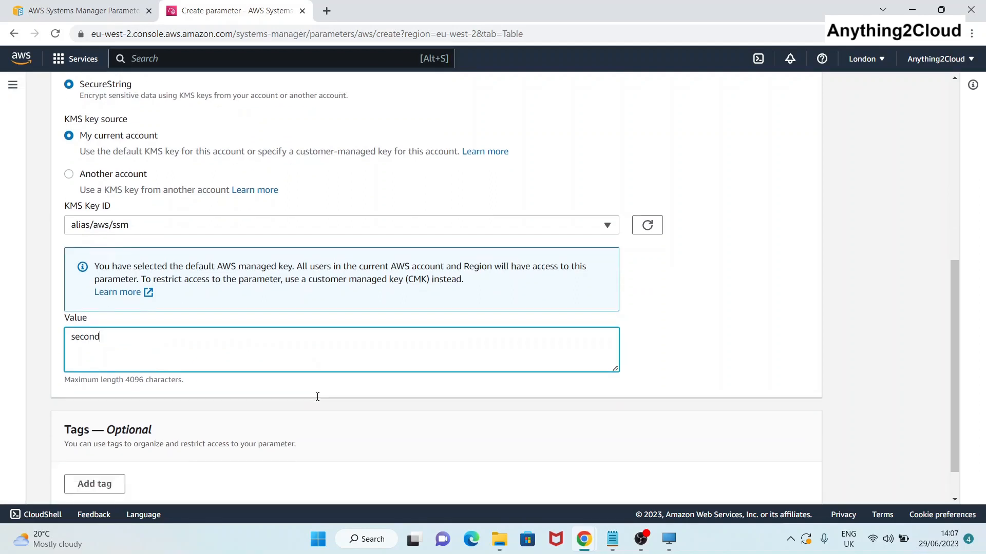
click(815, 489)
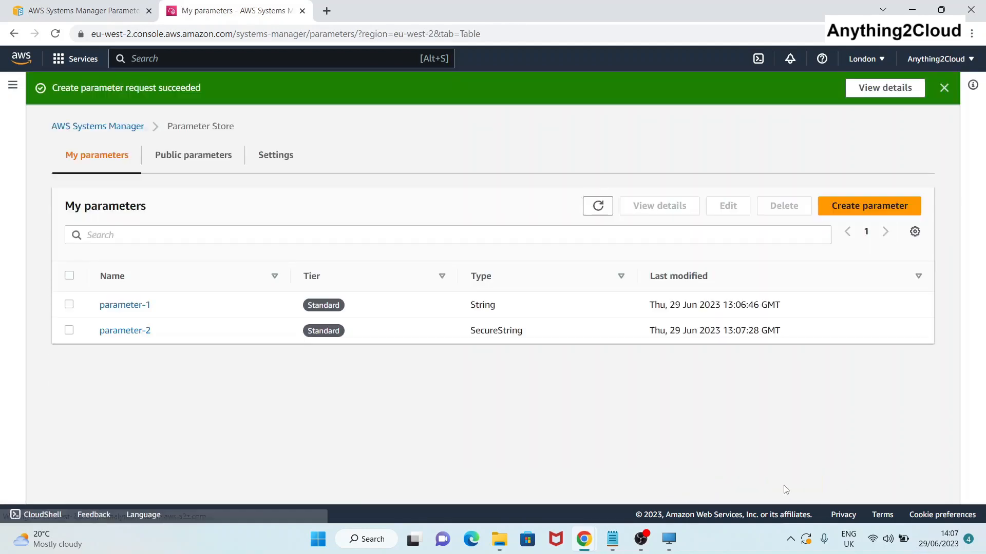
click(115, 334)
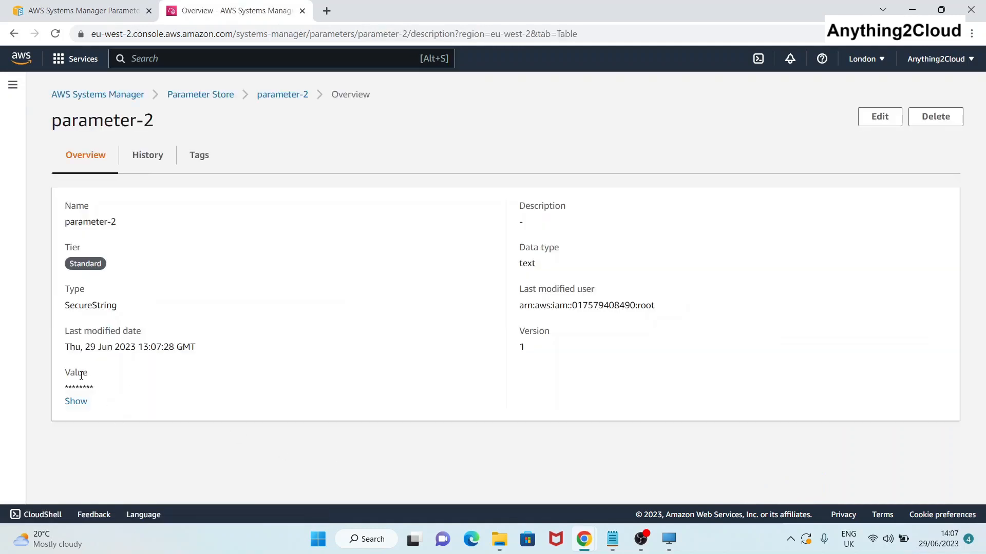
click(77, 402)
click(273, 101)
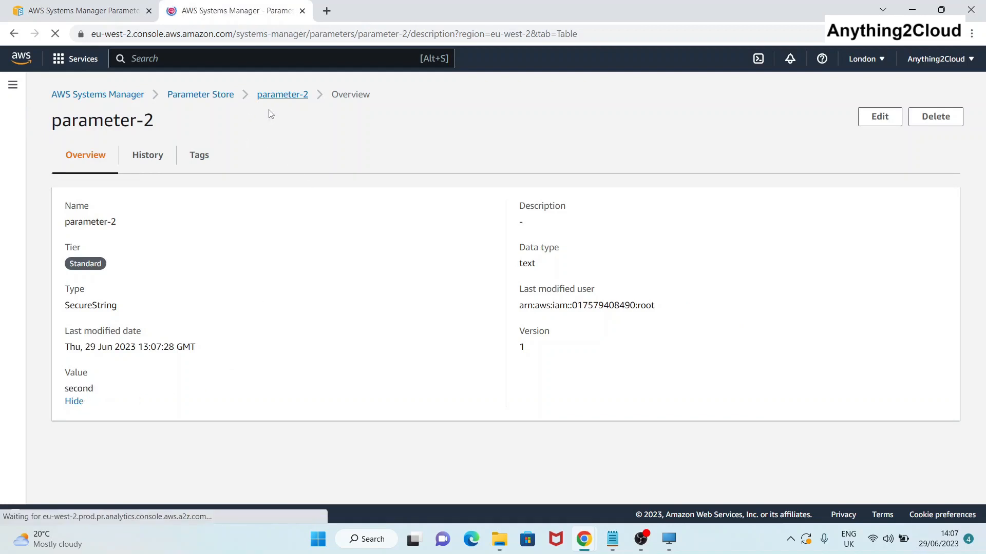
click(212, 100)
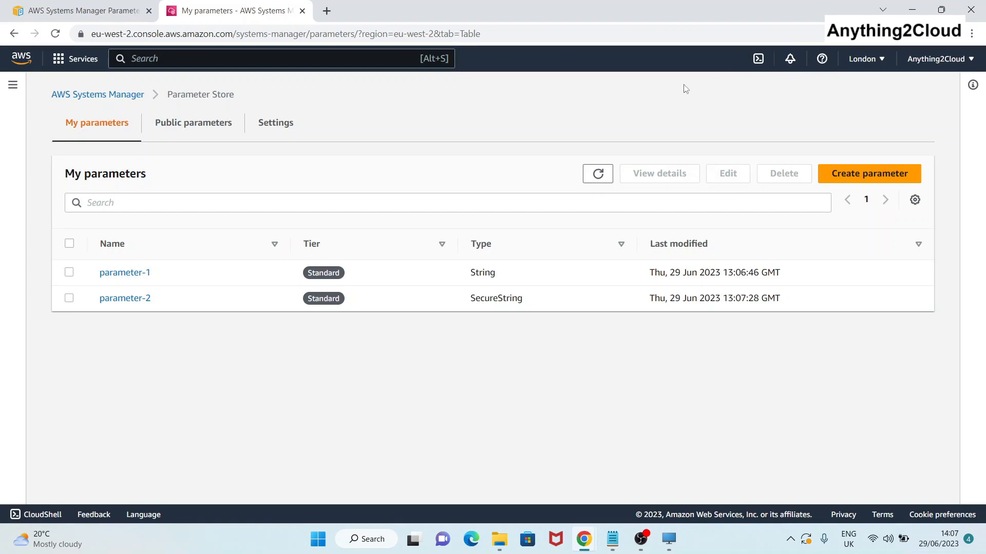
Open CloudShell and run aws ssm get-parameters --names parameter-1, returning the value 'first'.
click(751, 60)
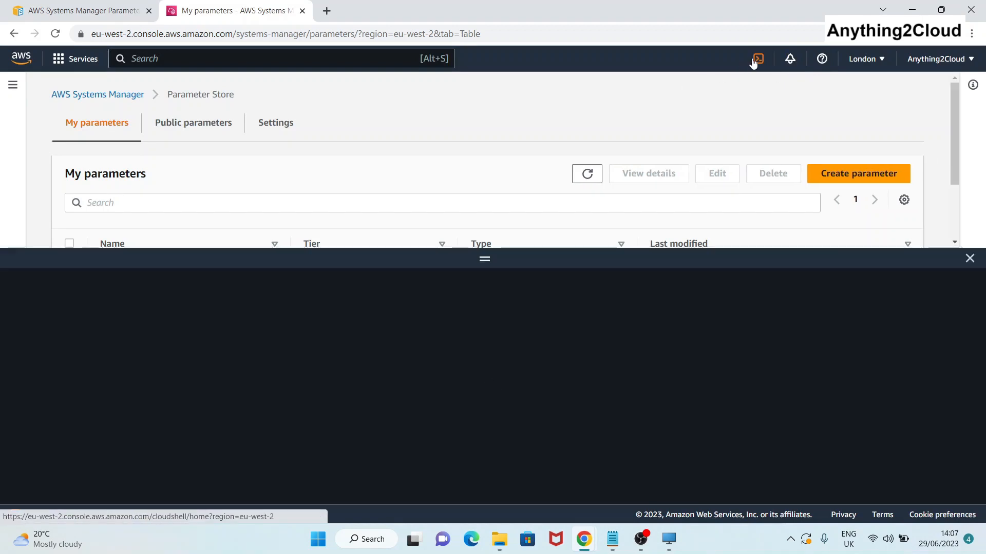
text(aws ssm get-parameters --names)
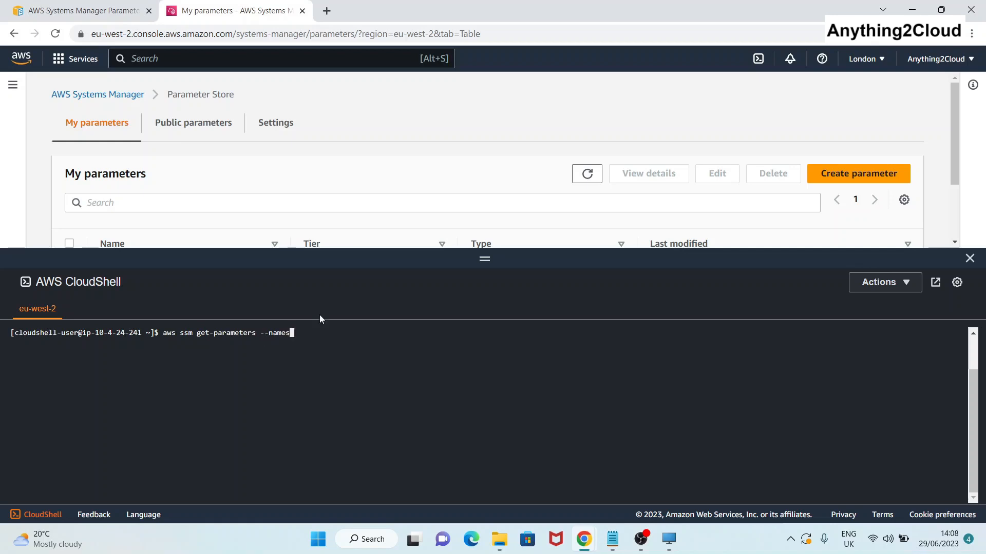
drag(954, 146, 958, 193)
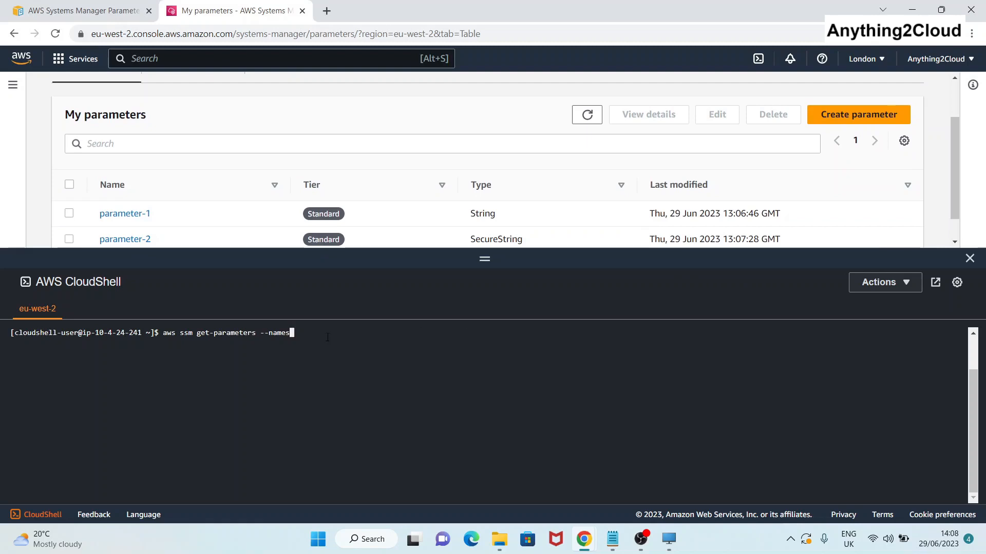
text(parameter-1)
key(Return)
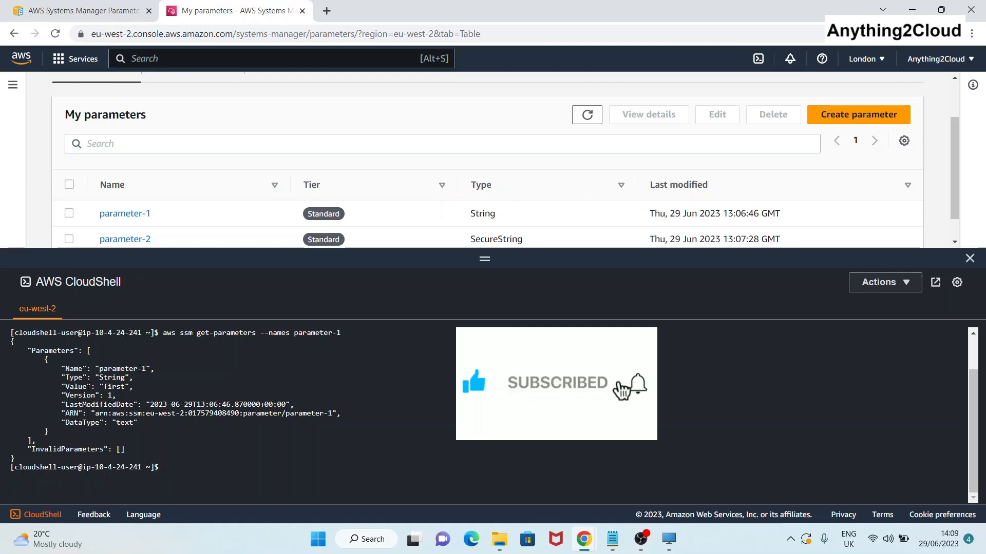
double_click(114, 387)
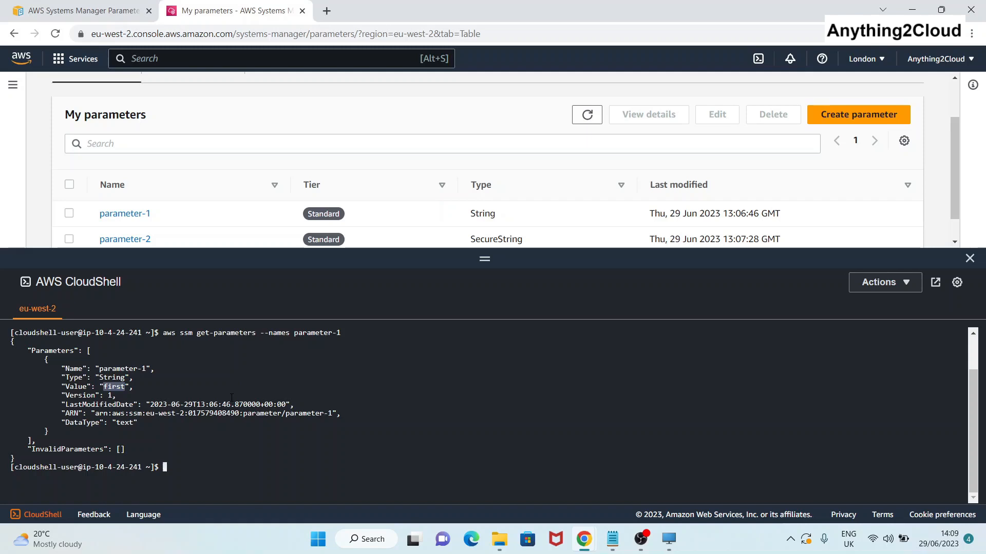
Rerun the get-parameters command for parameter-2 and select its encrypted SecureString value.
key(Up)
key(BackSpace)
text(2)
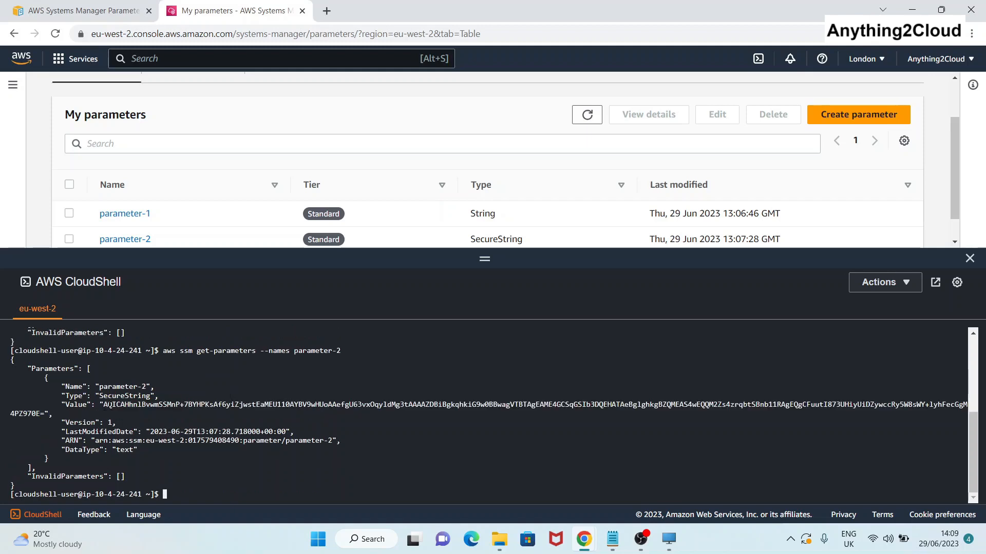
drag(102, 405, 49, 414)
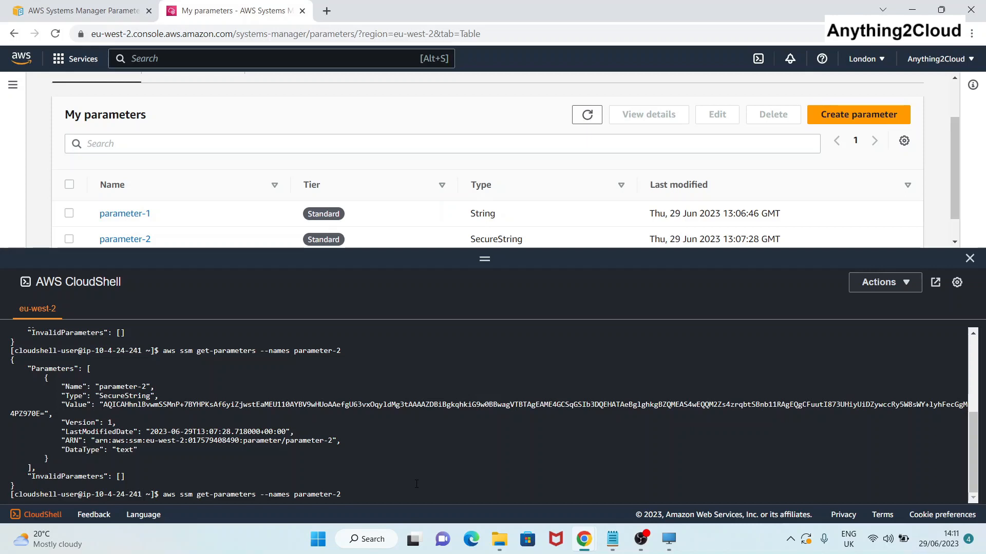
Rerun the parameter-2 command with --with-decryption and compare decrypted 'second' with the encrypted value.
text(--with-decryption)
key(Return)
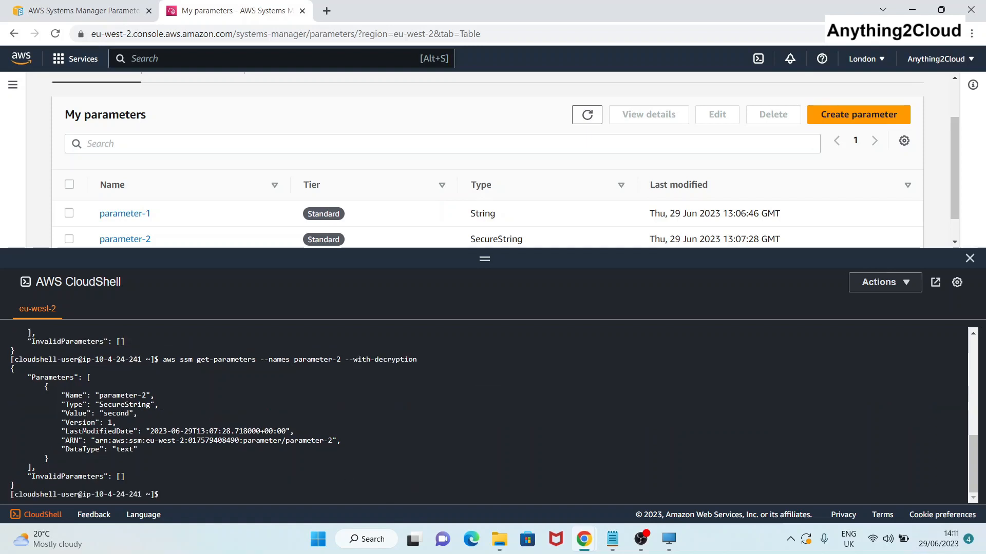
double_click(116, 413)
scroll(188, 398, up, 3)
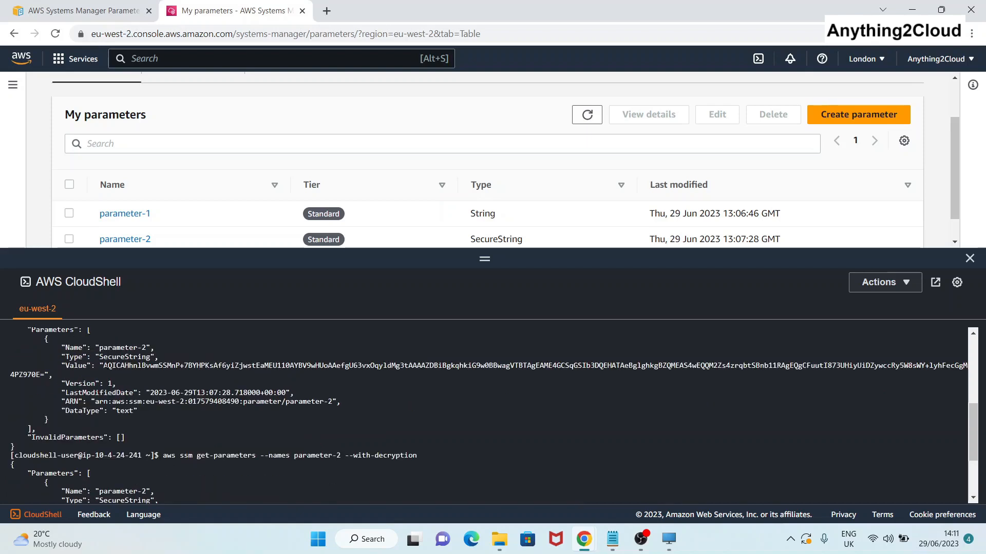
double_click(116, 366)
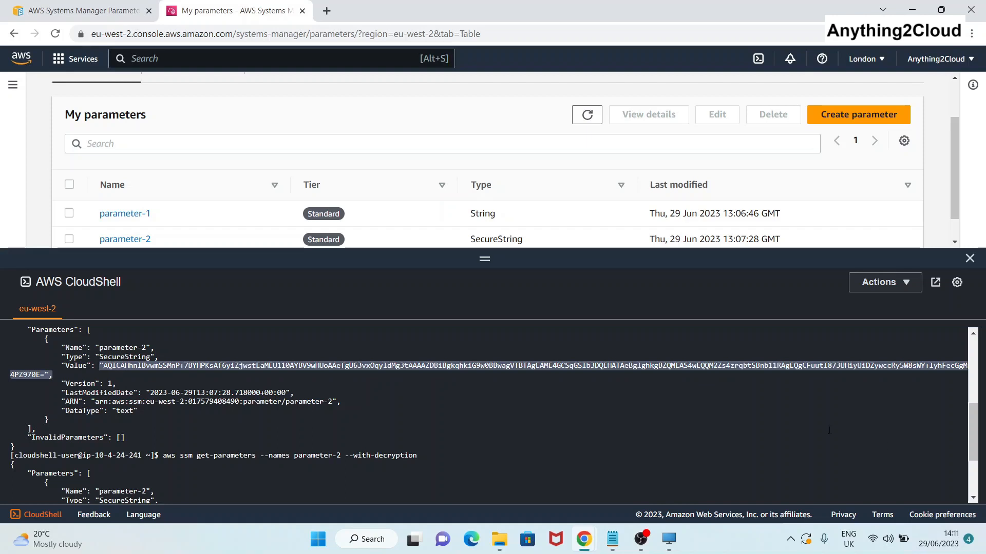
scroll(359, 421, down, 3)
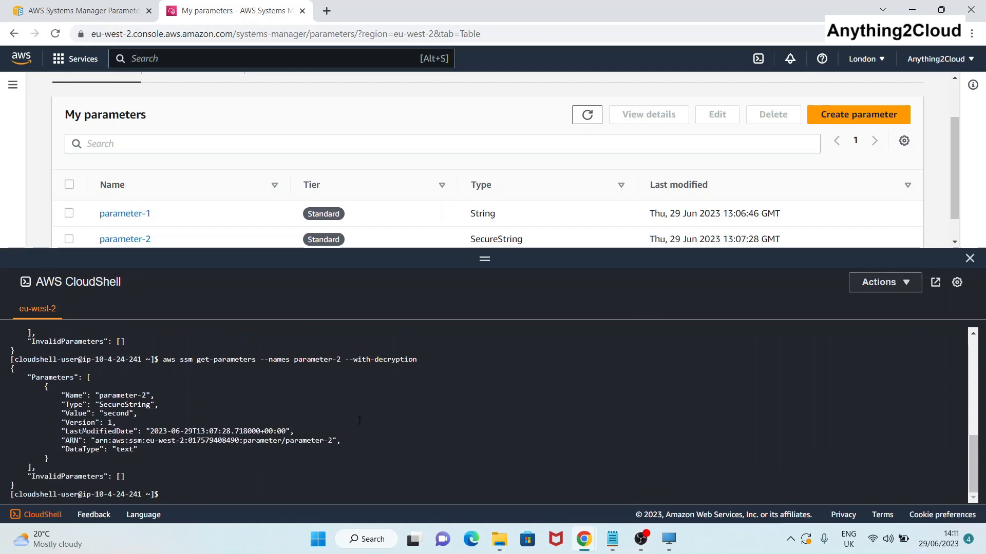
drag(417, 359, 344, 359)
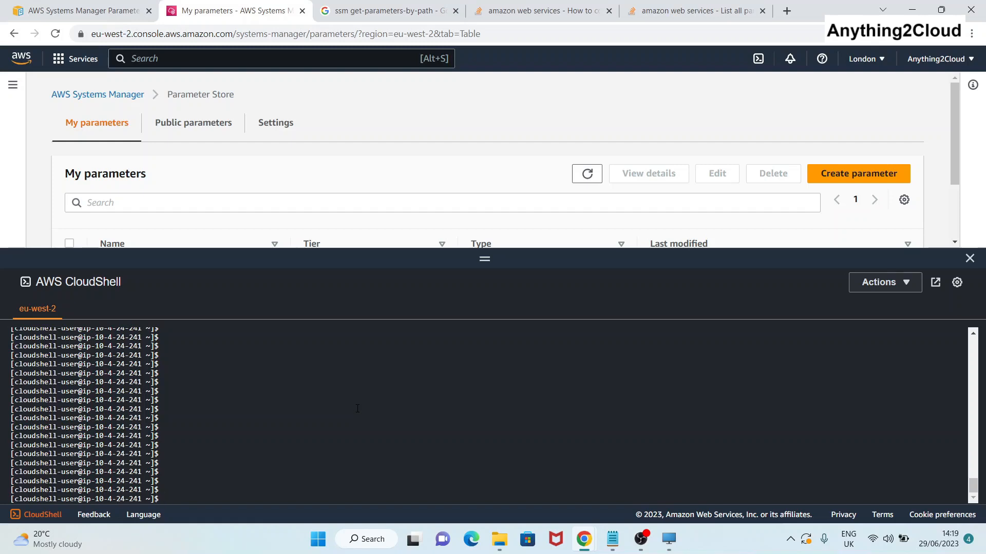
Run aws ssm describe-parameters, page through both parameters' metadata, and quit the pager with :q.
key(Up)
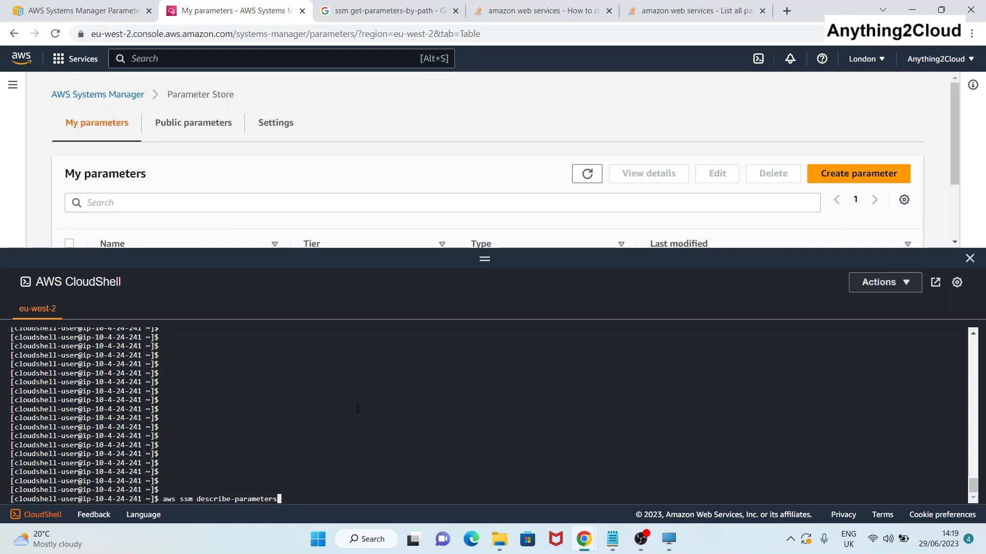
key(Return)
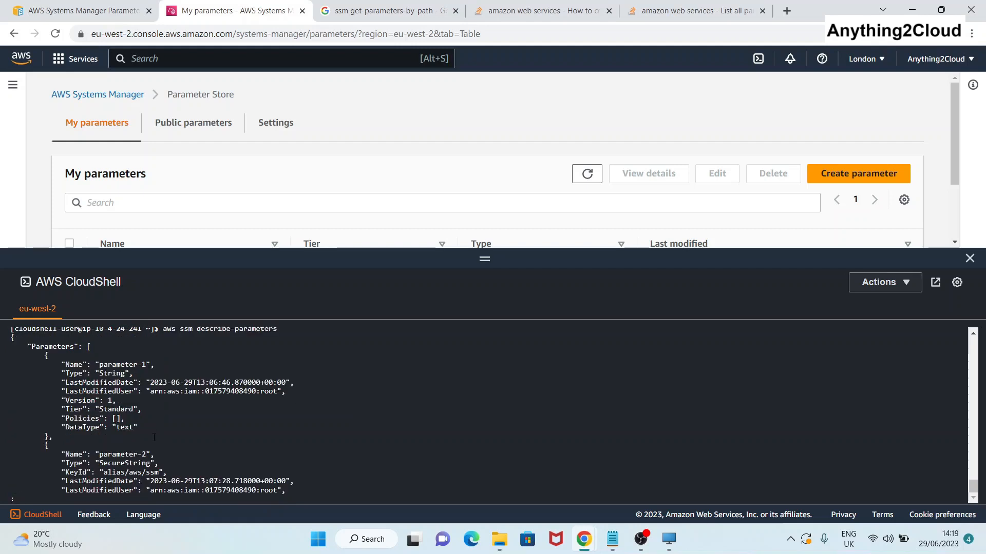
key(Return)
key(Return)
key(Return)
key(Return)
key(Return)
key(Return)
key(Return)
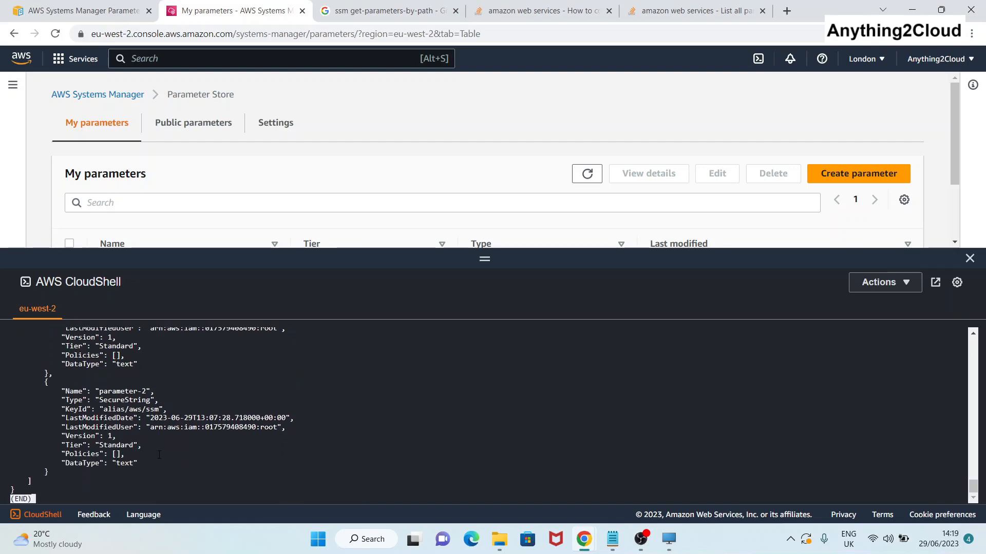
text(:)
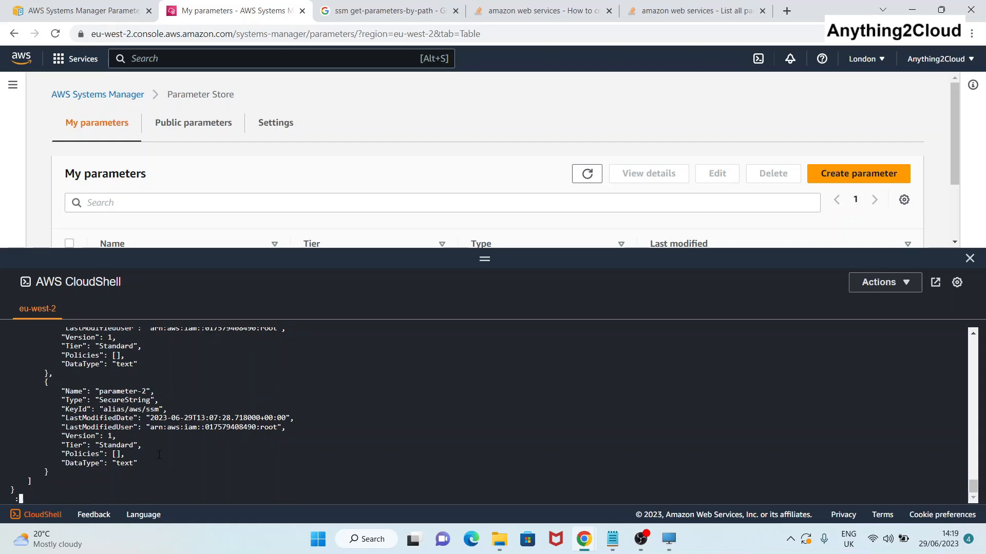
text(q)
key(Return)
key(Return)
key(Return)
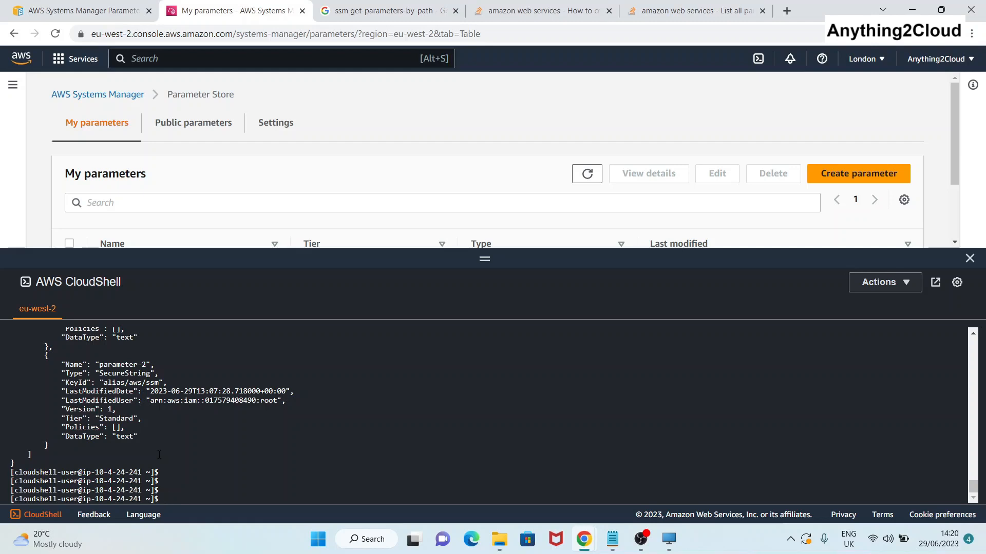
Run aws ssm get-parameters-by-path --path /, page through the results, and quit with :q.
key(Up)
key(Up)
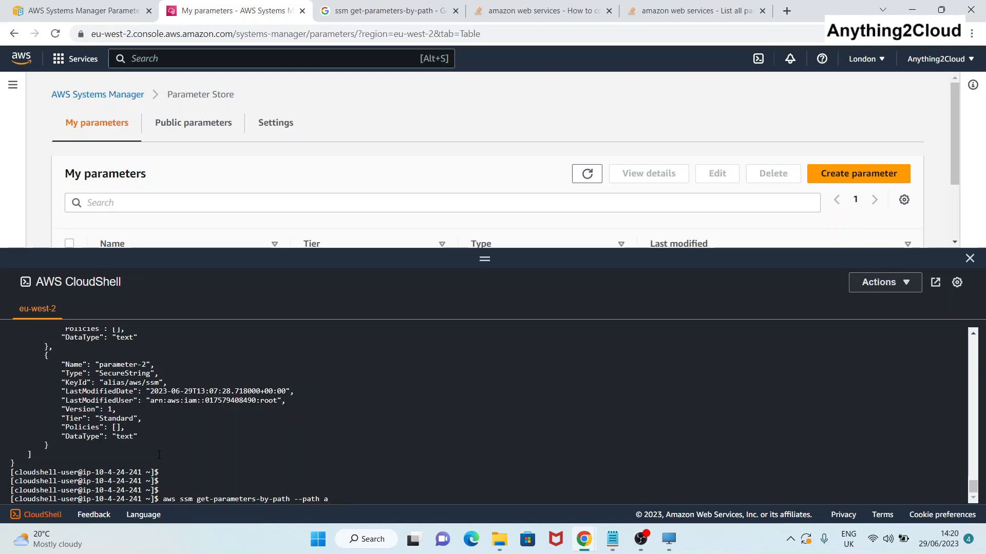
key(BackSpace)
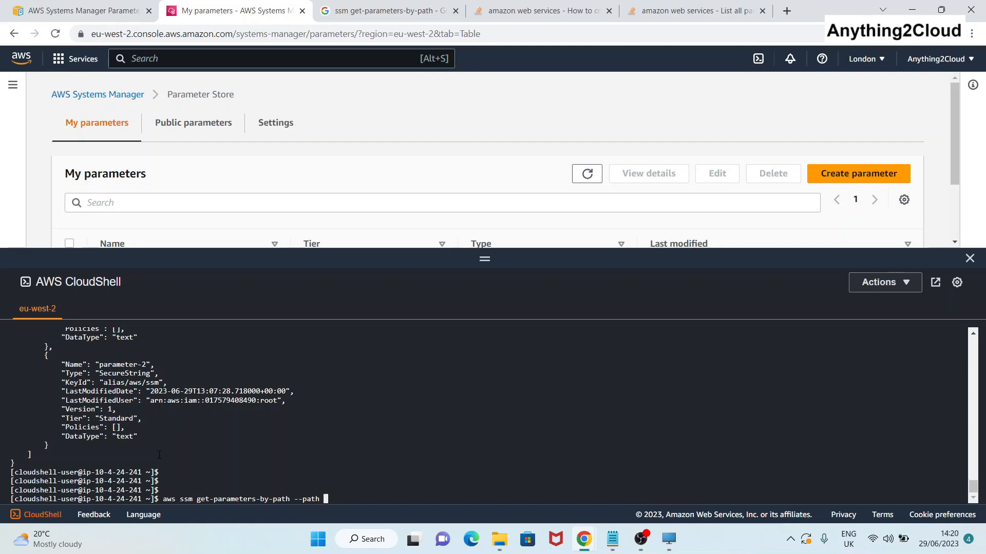
text(/)
key(Return)
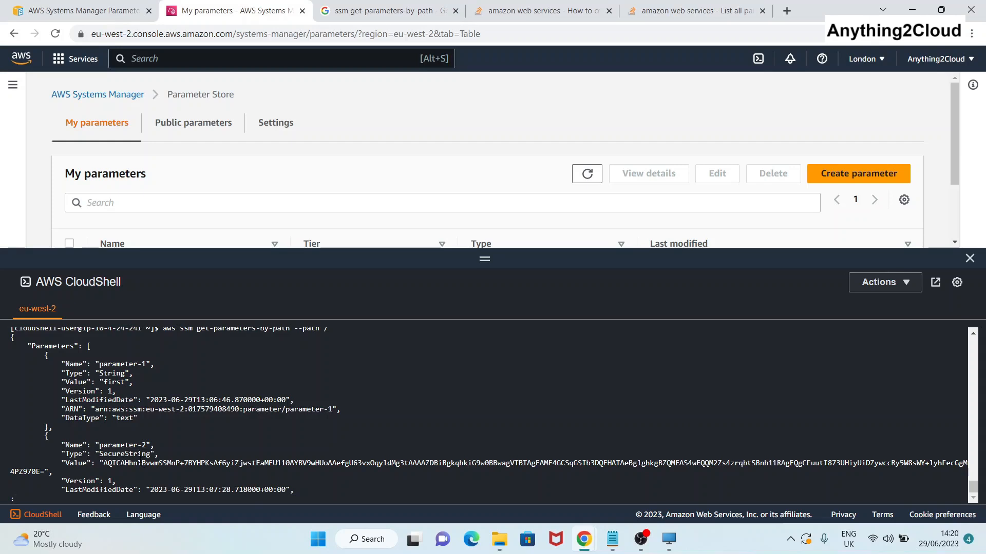
key(Return)
key(Return)
key(Return)
key(Return)
key(Return)
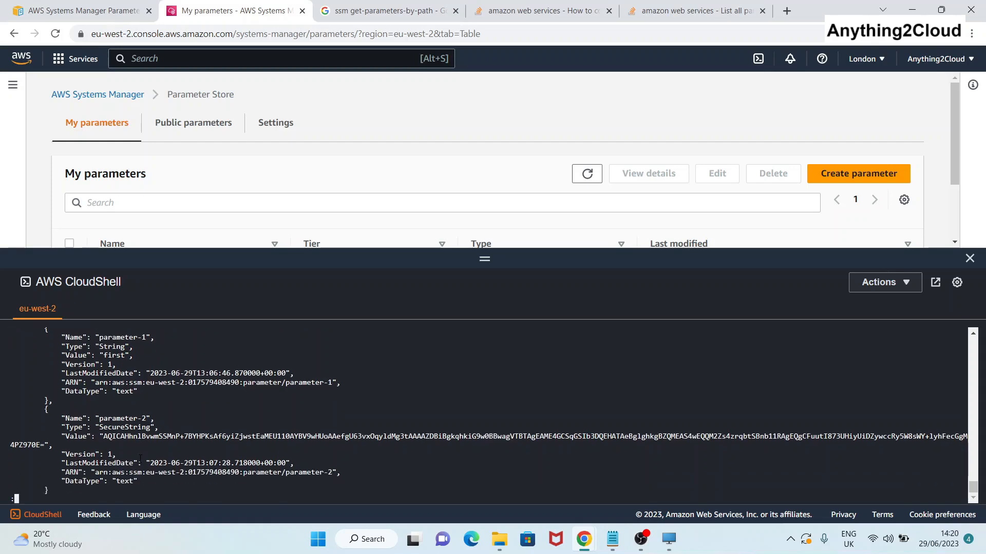
key(Return)
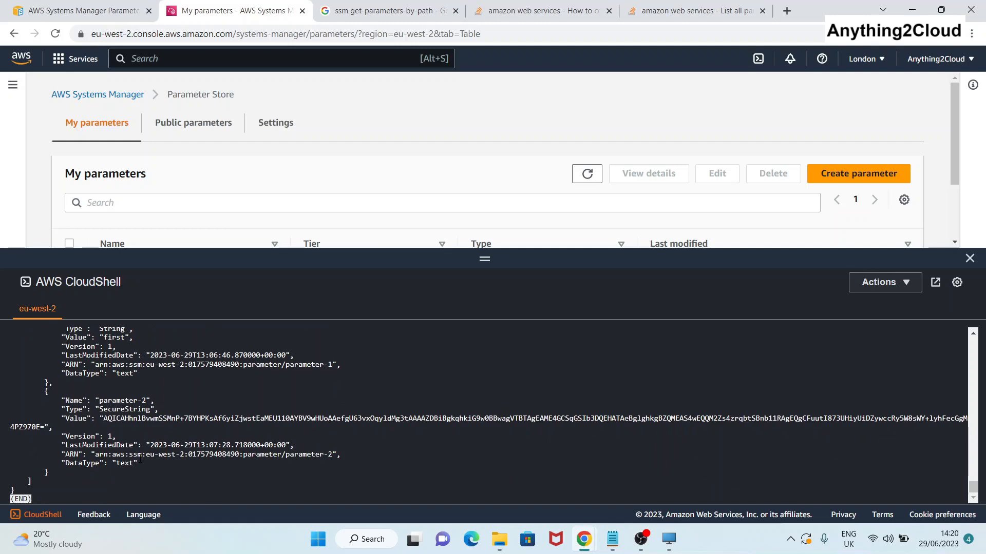
text(:q)
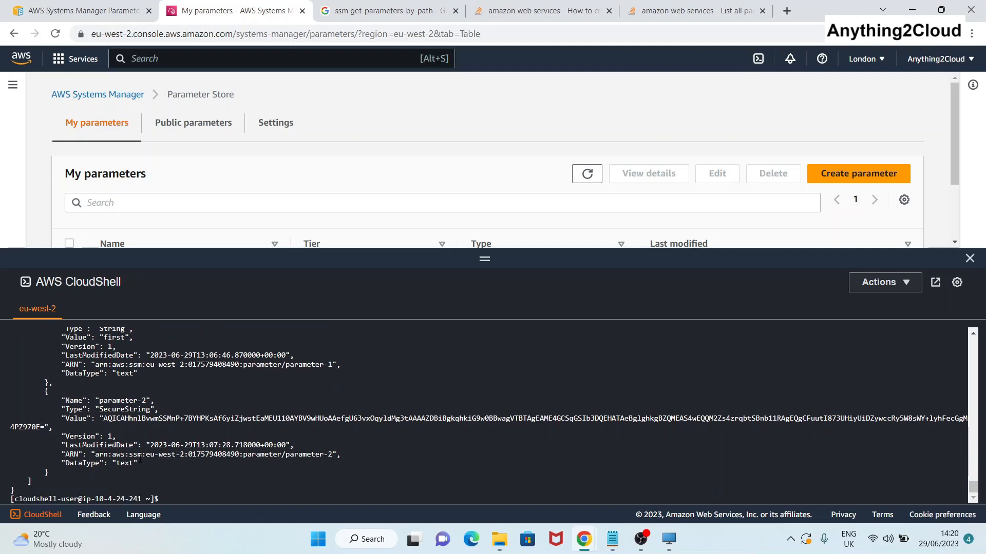
key(Return)
key(Return)
key(Return)
key(Return)
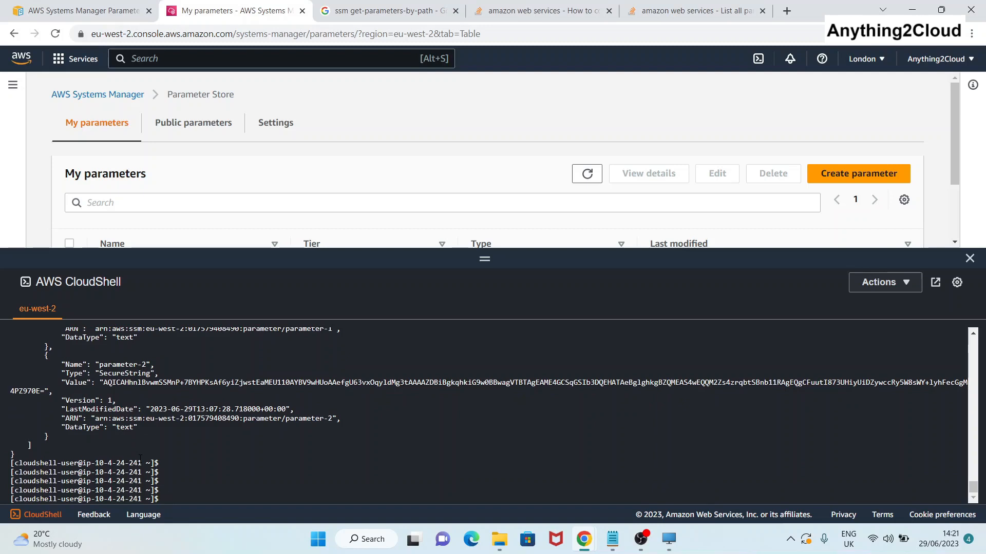
Rerun get-parameters-by-path --path / with --with-decryption, showing parameter-2 as 'second'.
text(aws ssm get-parameters-by-path --path /)
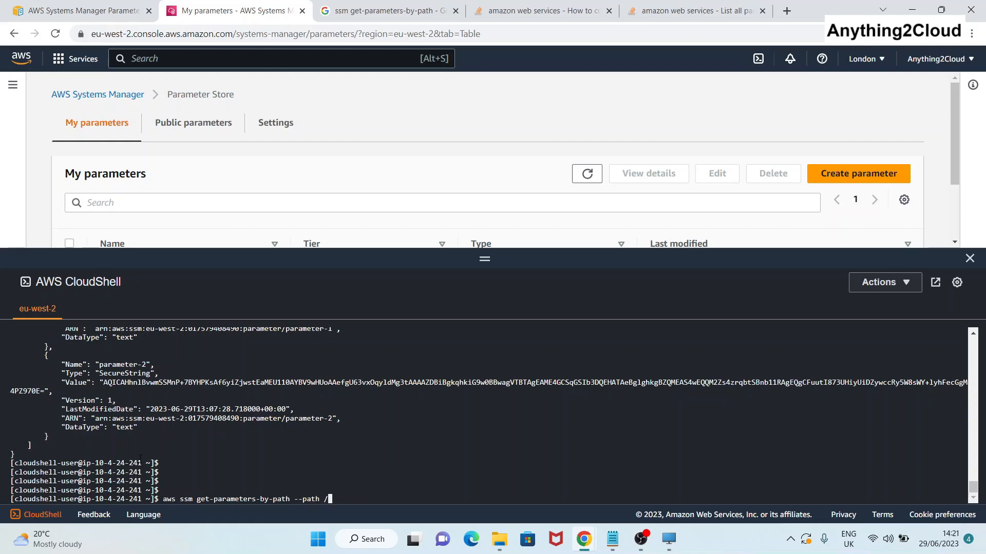
text(--with-decryption)
key(Return)
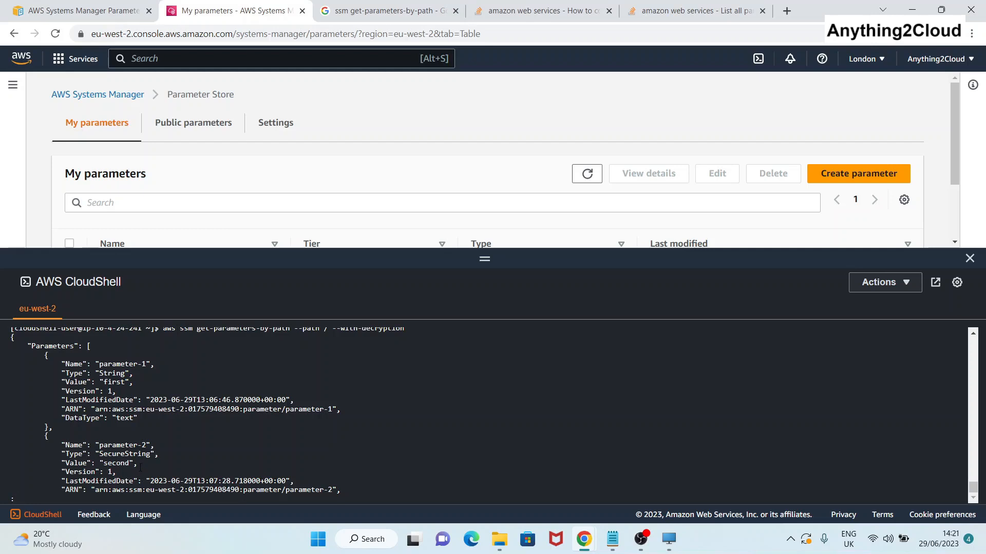
scroll(140, 467, down, 1)
scroll(141, 468, down, 1)
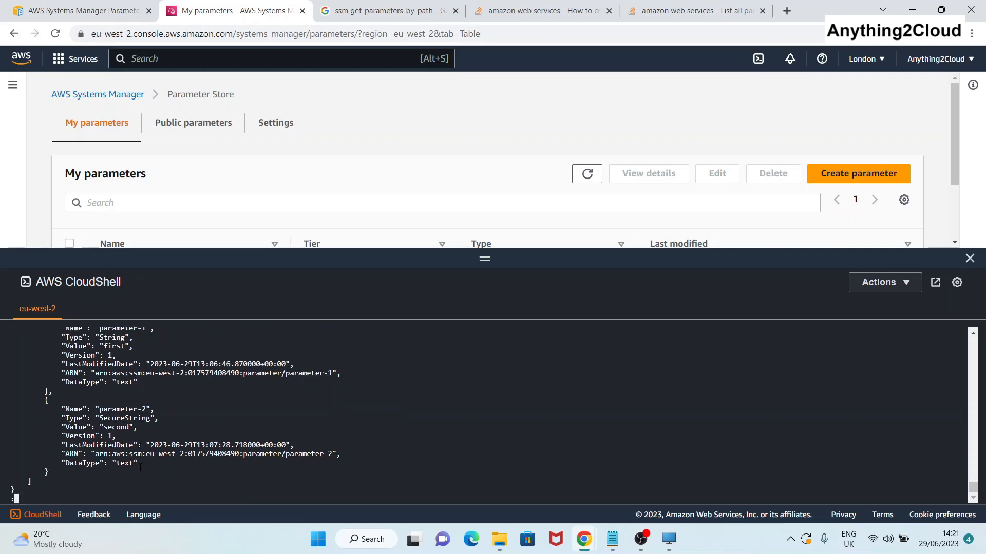
scroll(140, 467, down, 1)
key(q)
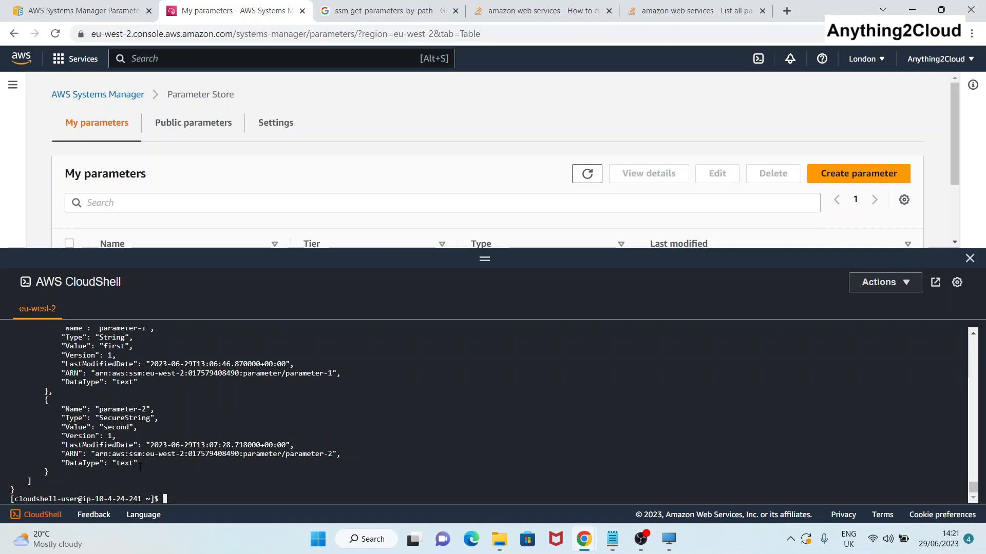
key(Return)
key(Return)
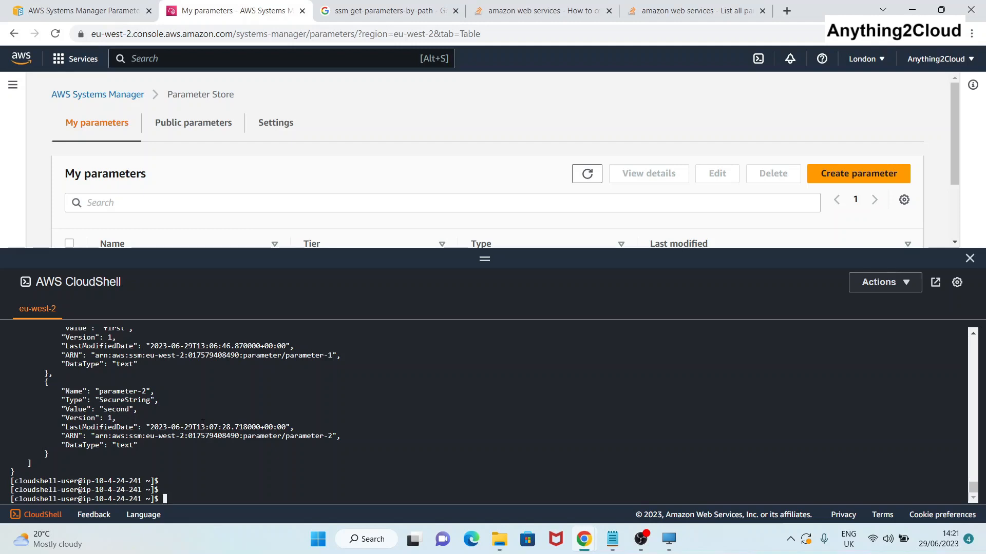
Run get-parameters-by-path --path / --recursive --with-decryption.
text(aws ssm get-parameters-by-path --path / --with-decryption)
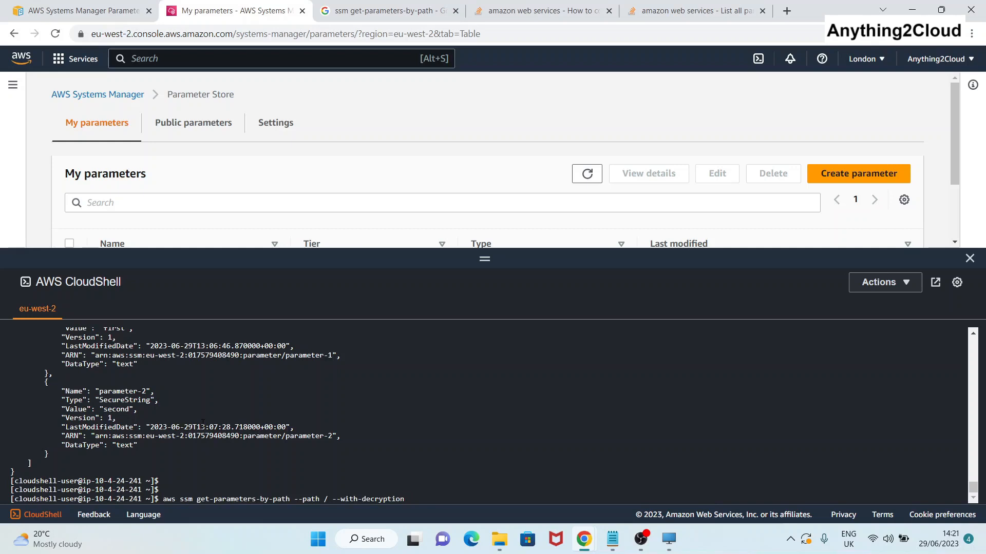
key(Left)
key(Left)
key(Left)
key(Left)
key(Left)
key(Left)
key(Left)
key(Left)
key(Left)
key(Left)
key(Left)
key(Left)
key(Left)
key(Left)
key(Left)
key(Left)
text(--)
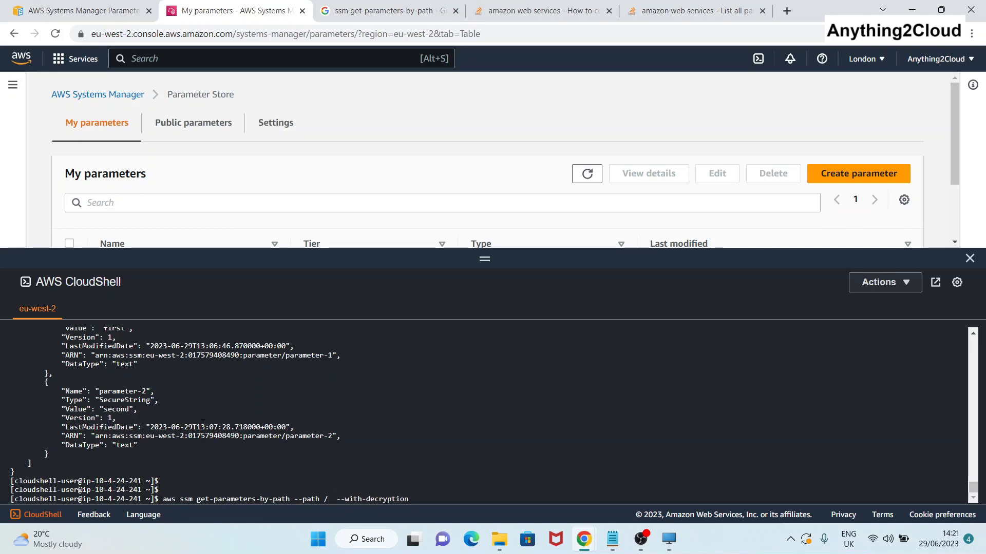
key(BackSpace)
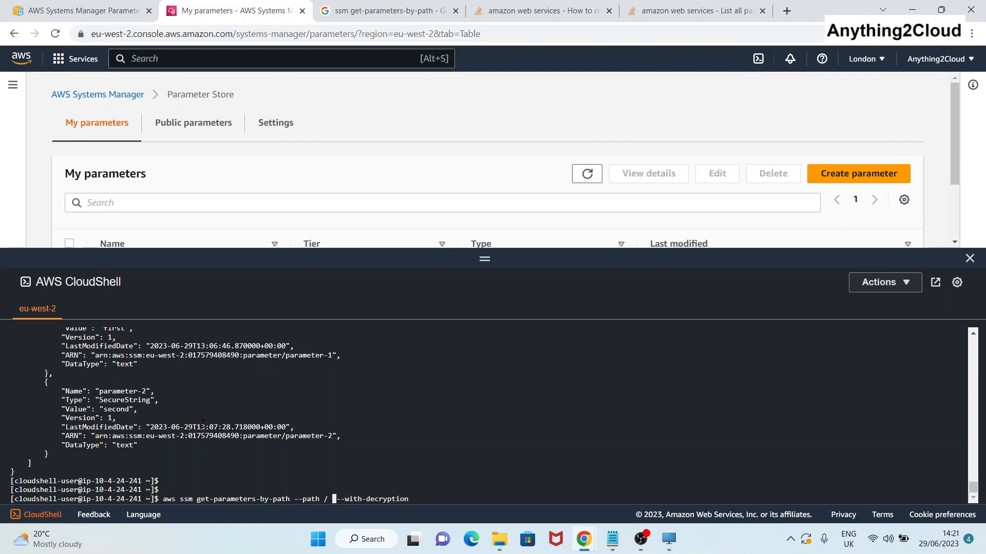
key(Up)
key(Up)
key(Up)
key(Up)
key(Down)
key(Down)
key(Down)
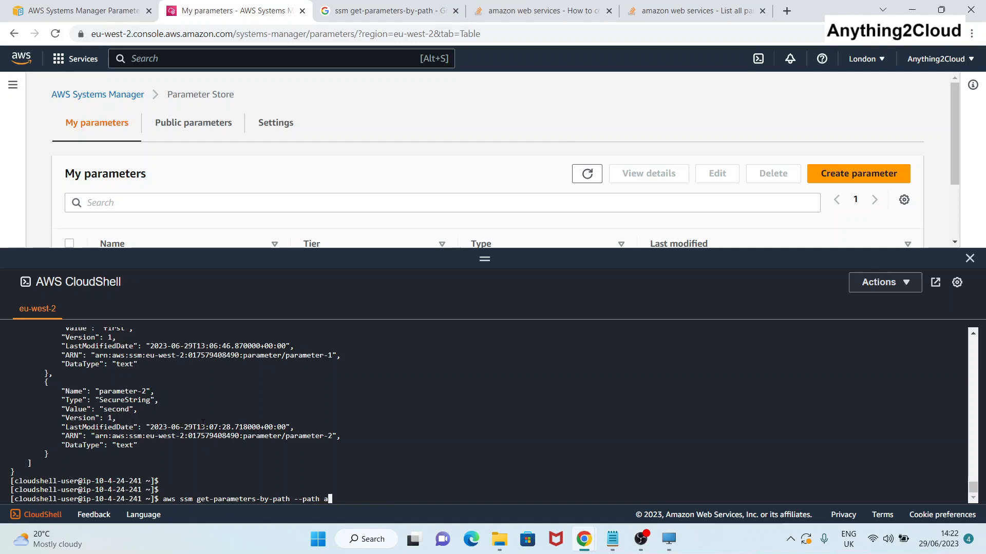
text(--with-decryption)
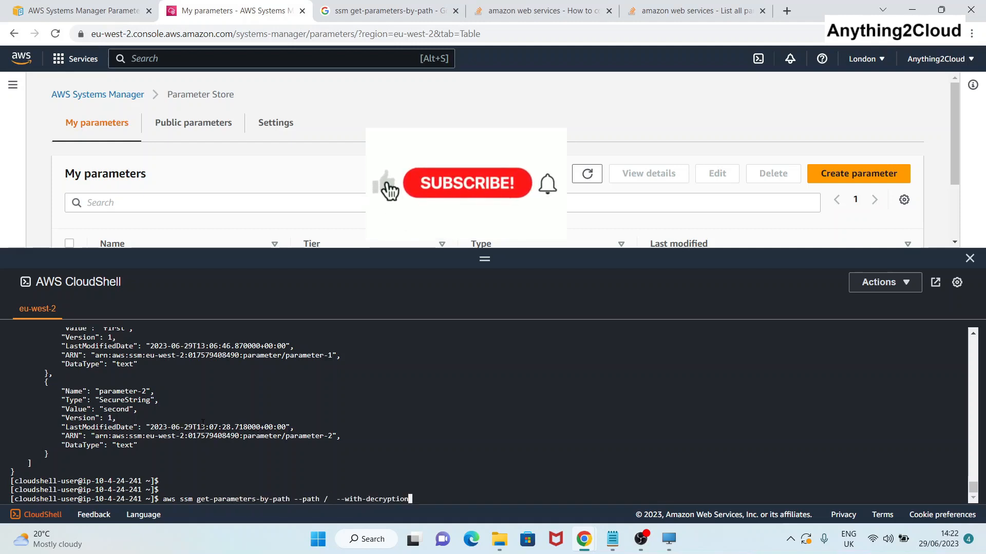
key(Left)
key(Left)
key(Left)
key(Left)
key(Left)
key(Left)
key(Left)
key(Left)
key(Left)
key(Left)
key(Left)
key(Left)
key(Left)
key(Left)
key(Left)
key(Left)
key(Left)
key(Left)
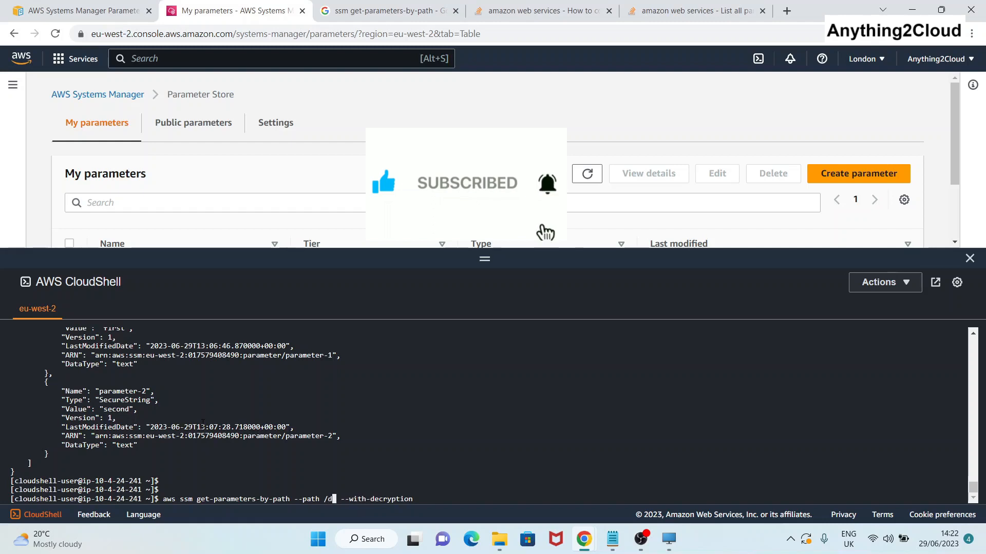
text(dev)
text(/)
key(BackSpace)
key(BackSpace)
key(BackSpace)
key(BackSpace)
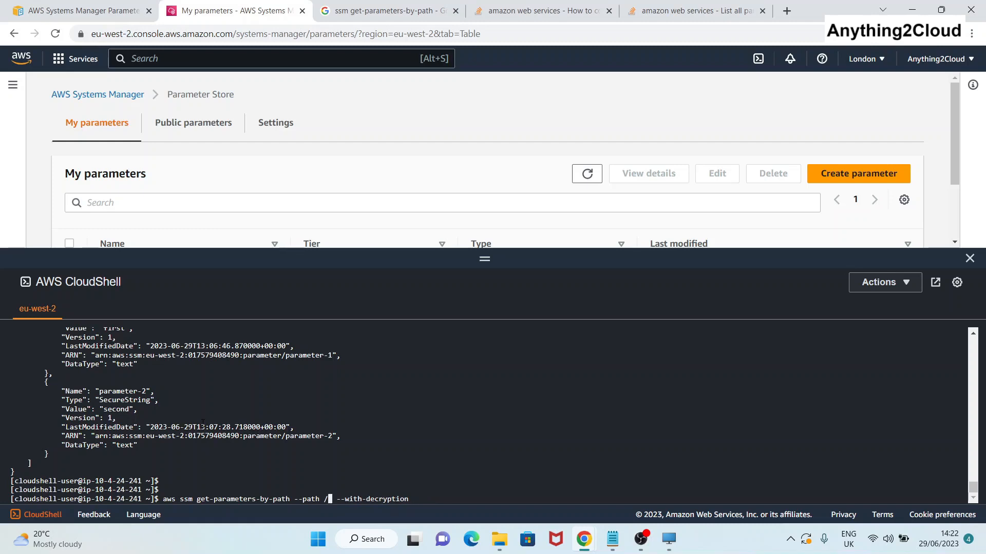
text(--recursive)
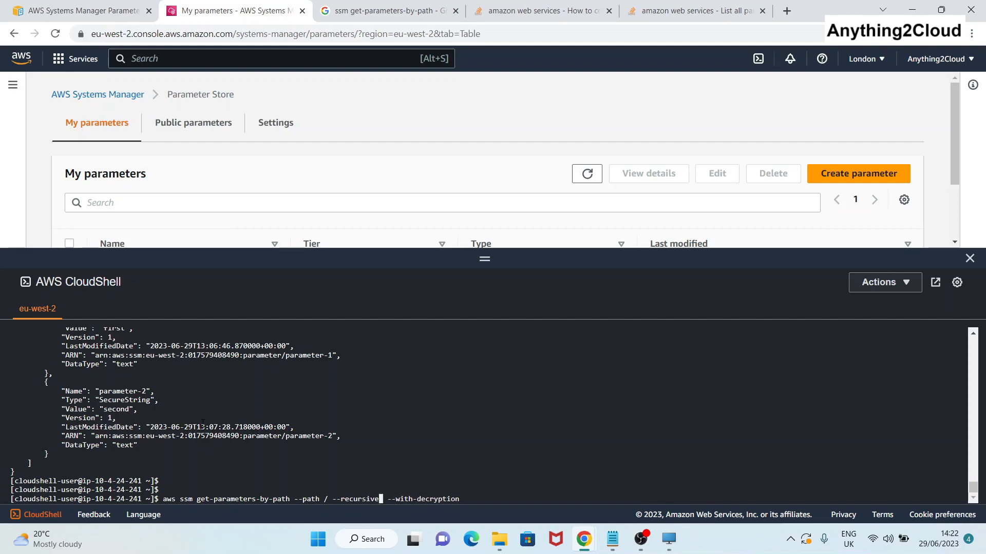
key(Return)
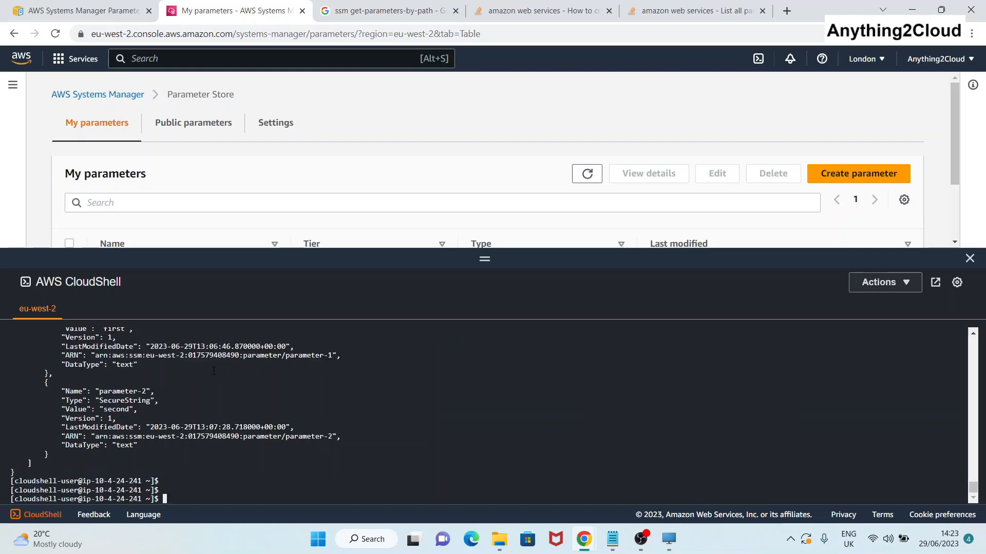
Review the JSON output showing parameter-1 as 'first' and parameter-2 as 'second'.
scroll(223, 387, up, 3)
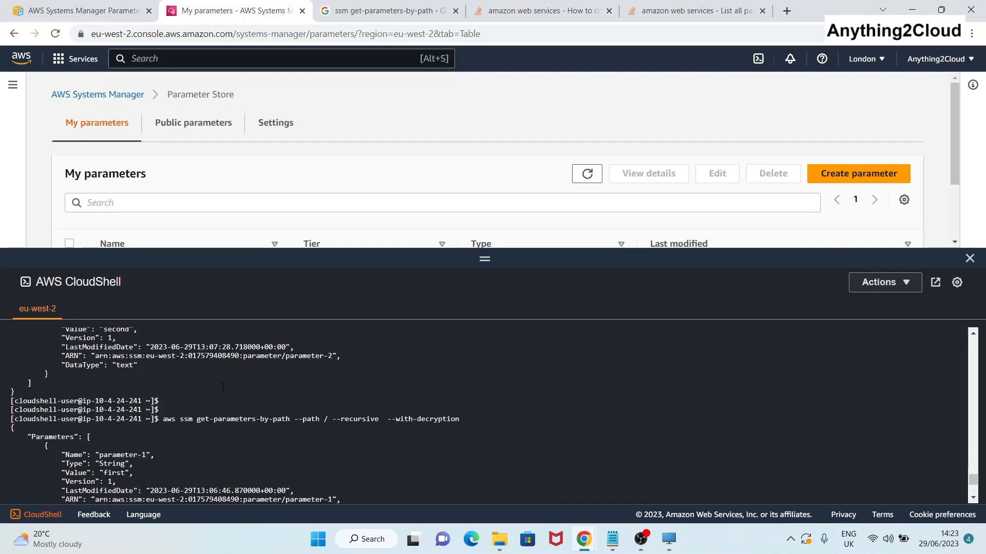
triple_click(363, 424)
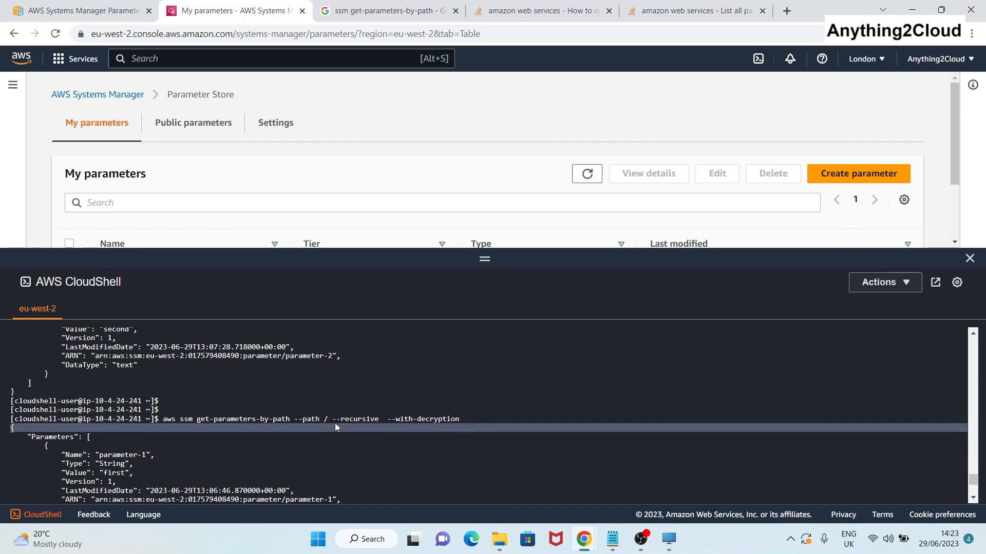
scroll(338, 440, down, 5)
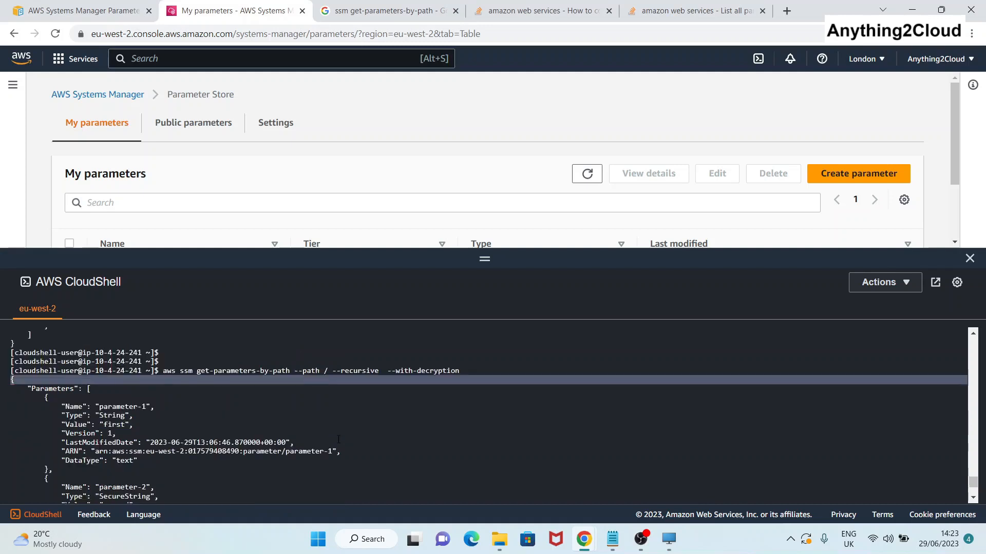